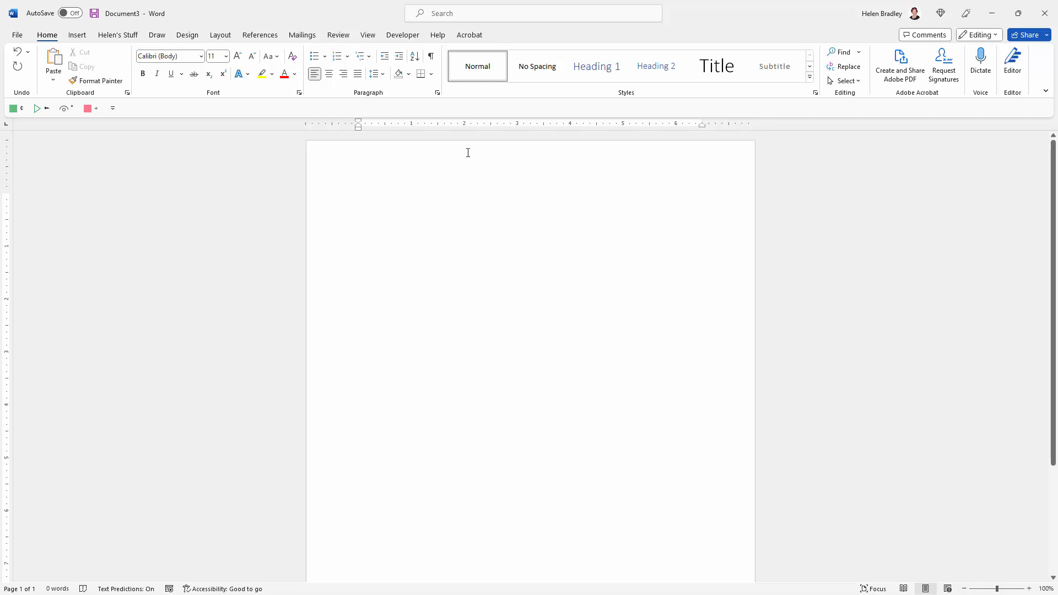
Make sure the Developer tab is enabled in the ribbon customization options and accept the settings
{"action": "left_click", "coordinate": [17, 37]}
{"action": "left_click", "coordinate": [45, 569]}
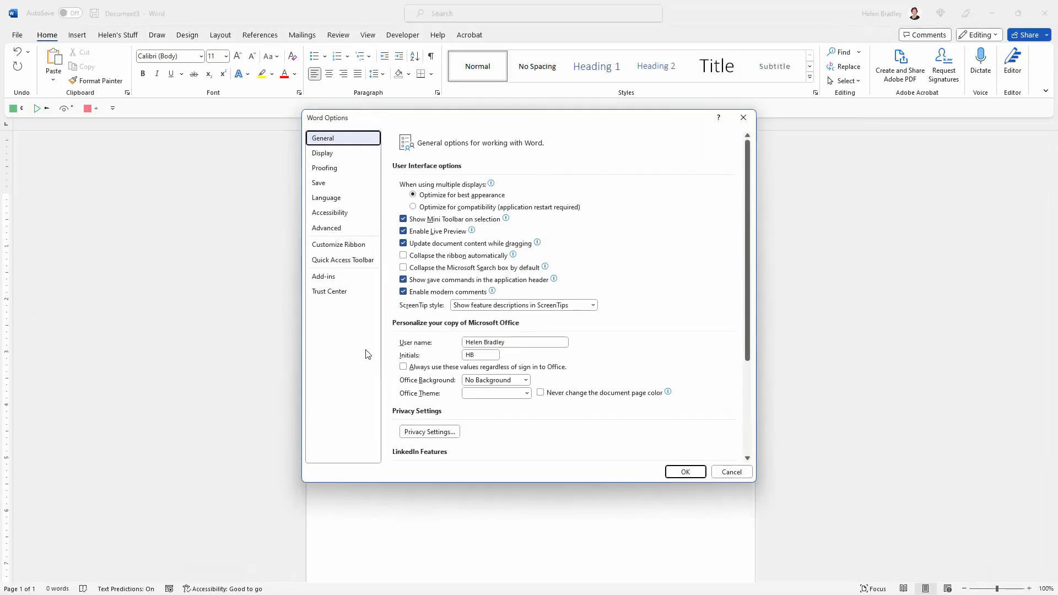
{"action": "left_click", "coordinate": [347, 244]}
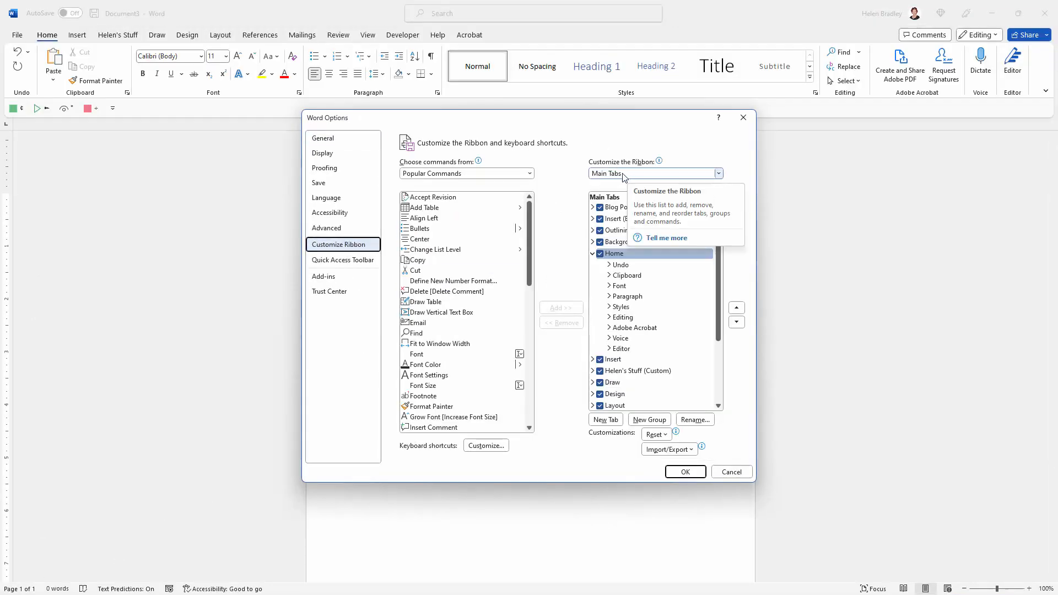
{"action": "scroll", "coordinate": [633, 353], "scroll_direction": "down", "scroll_amount": 2}
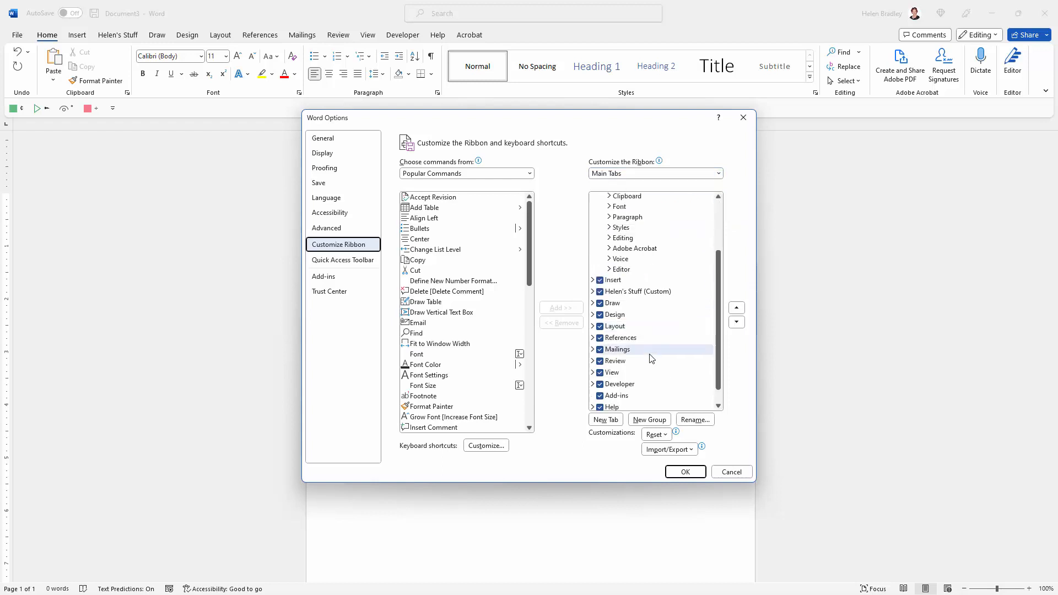
{"action": "left_click", "coordinate": [604, 385]}
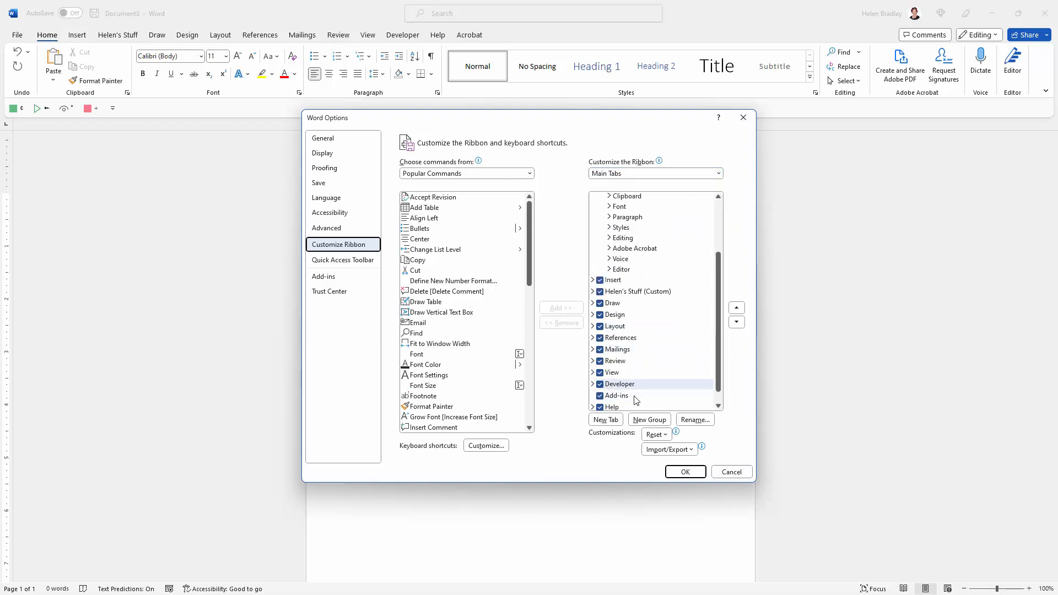
{"action": "left_click", "coordinate": [683, 472]}
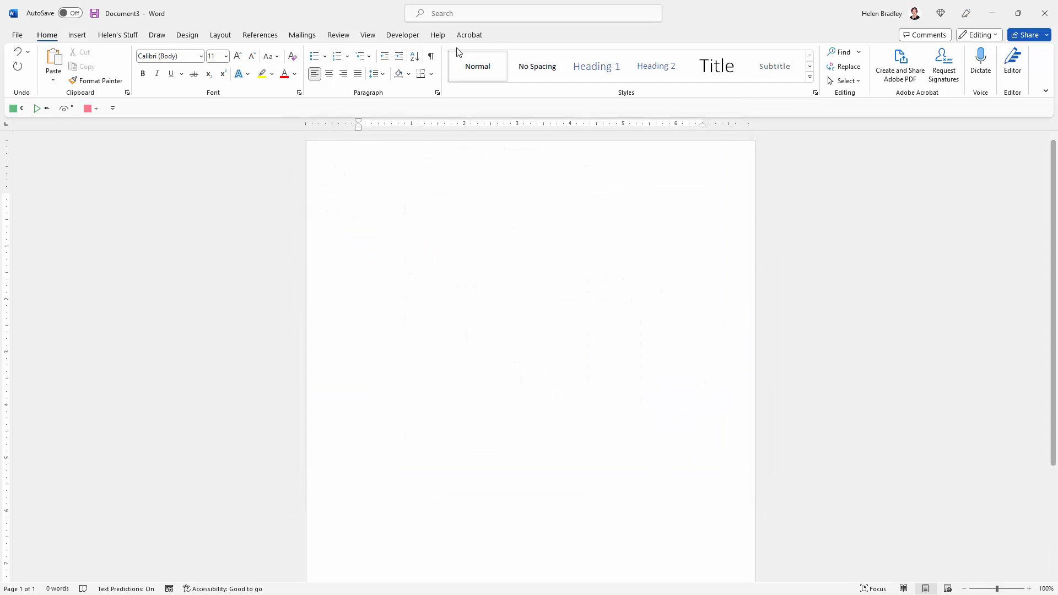
Set up a new macro recording named Insert_clickable_checkbox, stored in All Documents (Normal.dotm)
{"action": "left_click", "coordinate": [367, 36]}
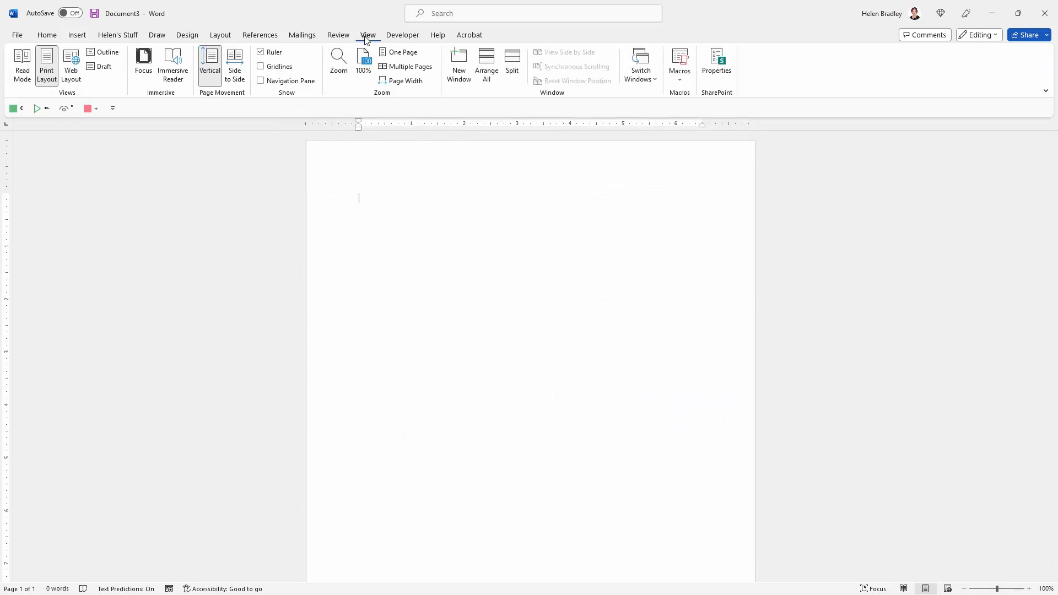
{"action": "left_click", "coordinate": [678, 84]}
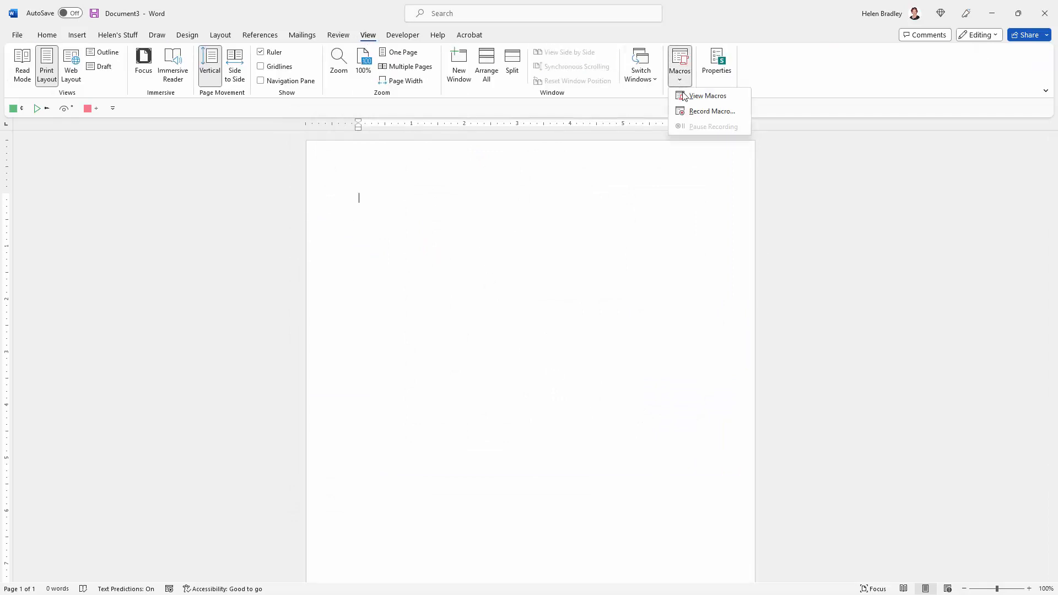
{"action": "left_click", "coordinate": [695, 111]}
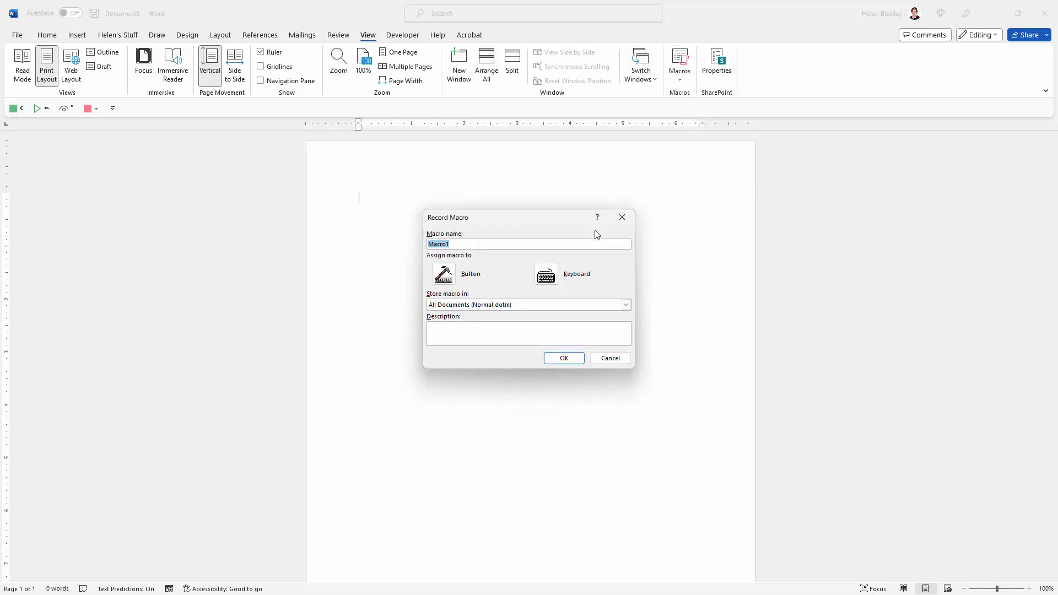
{"action": "type", "text": "In"}
{"action": "type", "text": "sert_clickable_checkbox"}
Assign the Insert_clickable_checkbox macro to a Quick Access Toolbar button for all documents and start recording
{"action": "left_click", "coordinate": [445, 278]}
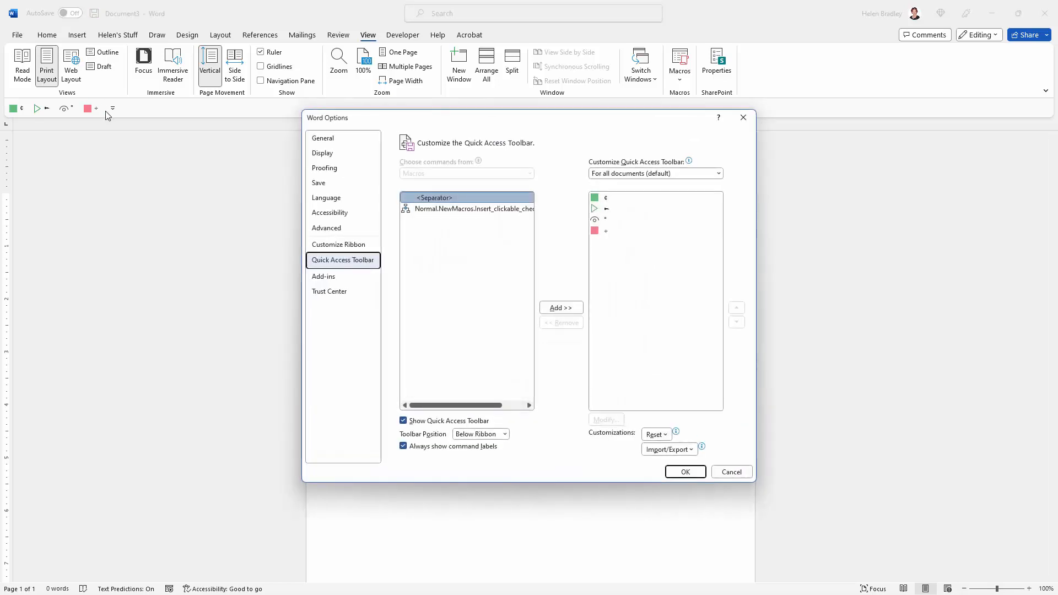
{"action": "left_click", "coordinate": [472, 209]}
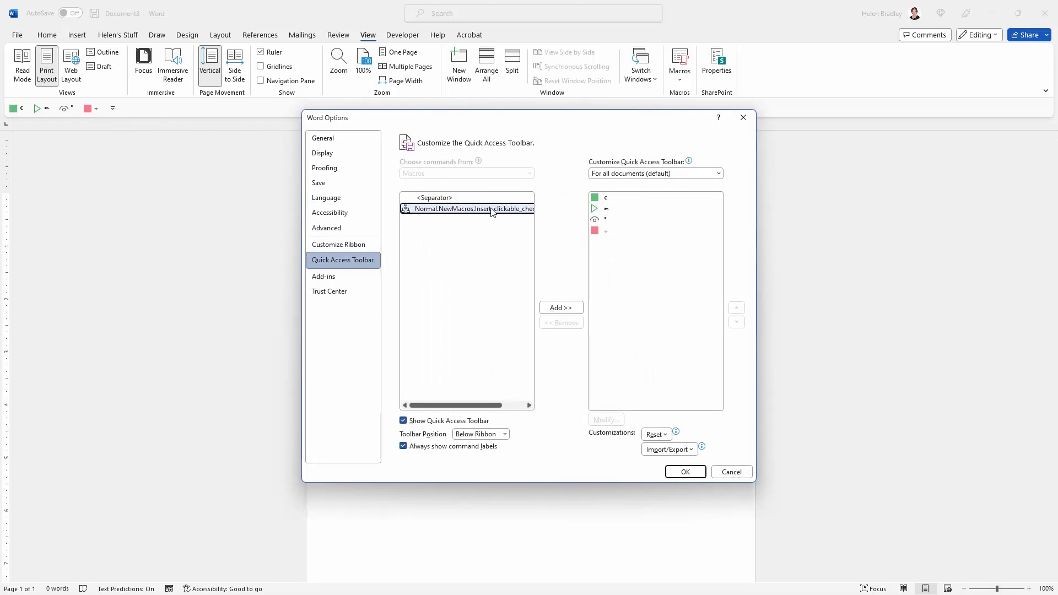
{"action": "left_click", "coordinate": [560, 308]}
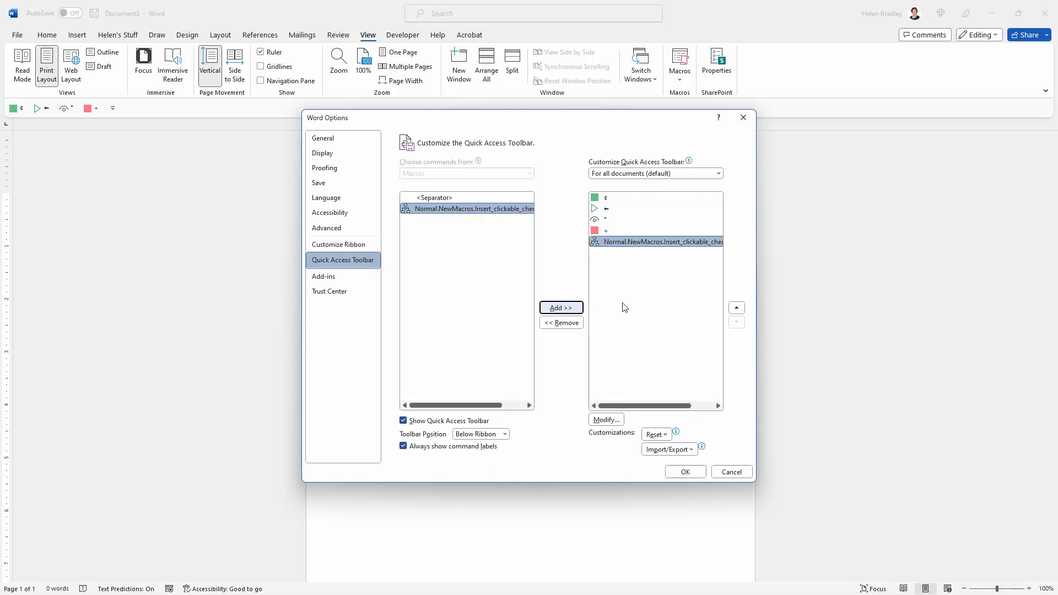
{"action": "left_click", "coordinate": [685, 471]}
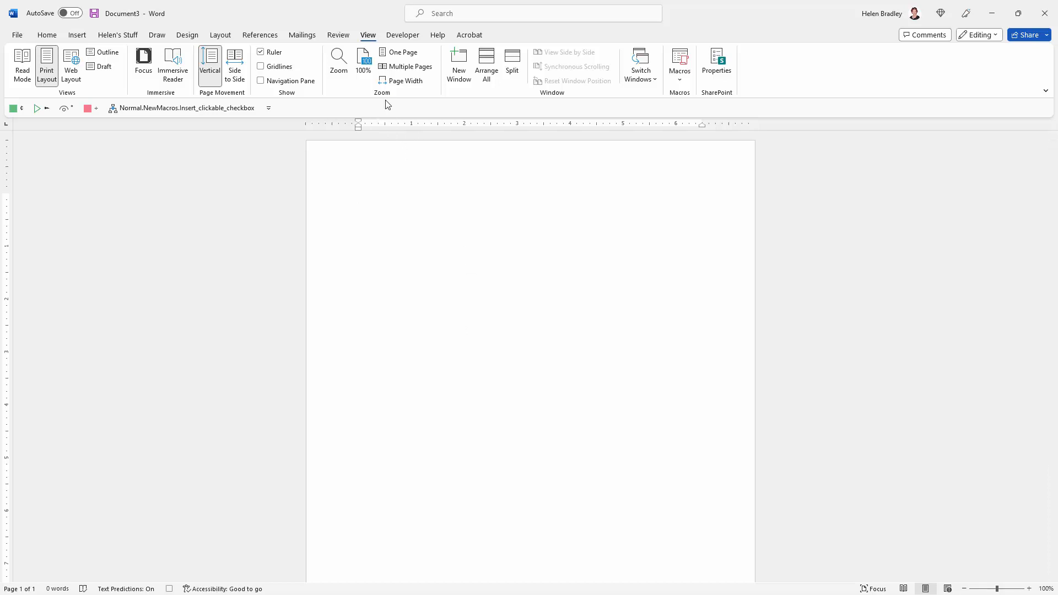
Insert a check box content control and change its checked symbol to the boxed X, Wingdings 2 character 81
{"action": "left_click", "coordinate": [395, 37]}
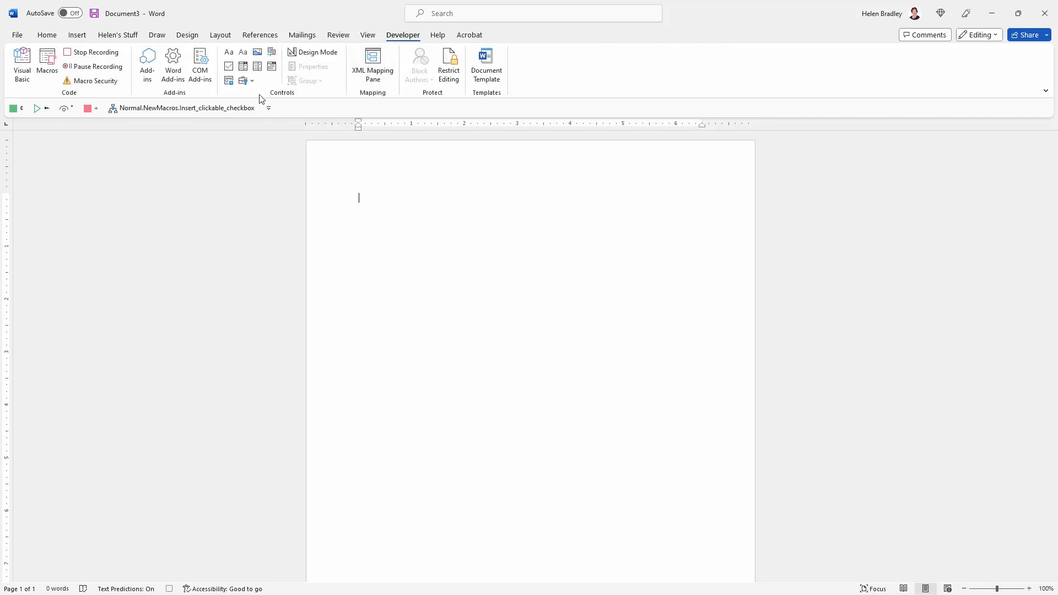
{"action": "left_click", "coordinate": [229, 67]}
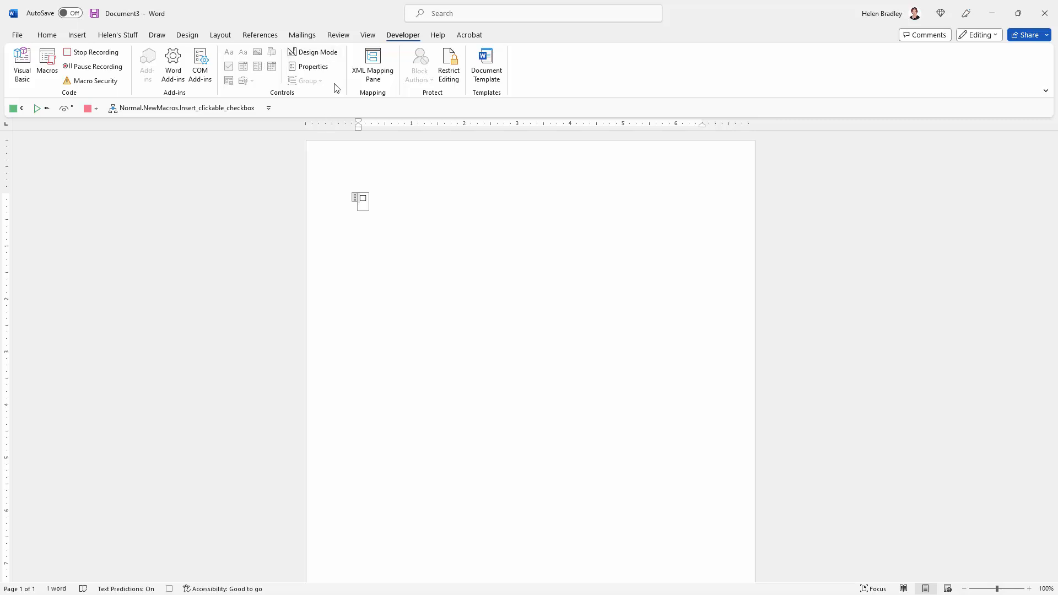
{"action": "left_click", "coordinate": [326, 70]}
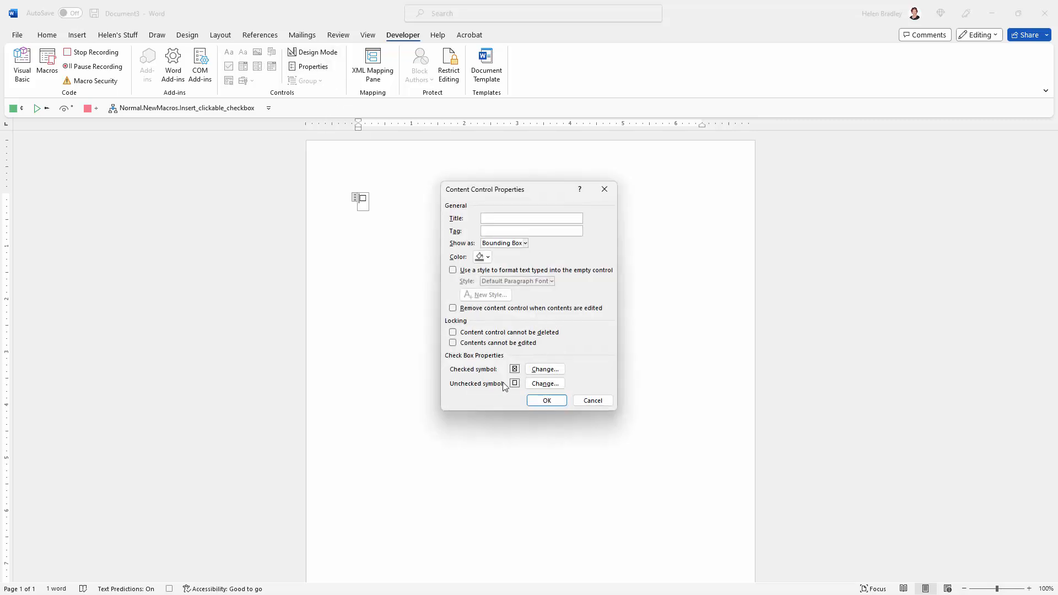
{"action": "left_click", "coordinate": [545, 370]}
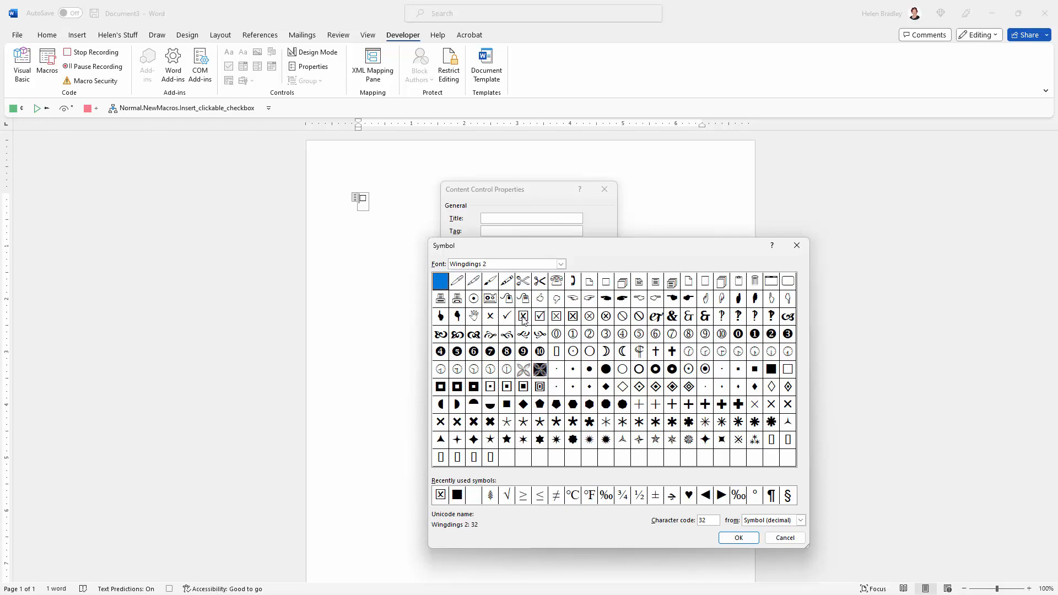
{"action": "left_click", "coordinate": [523, 318]}
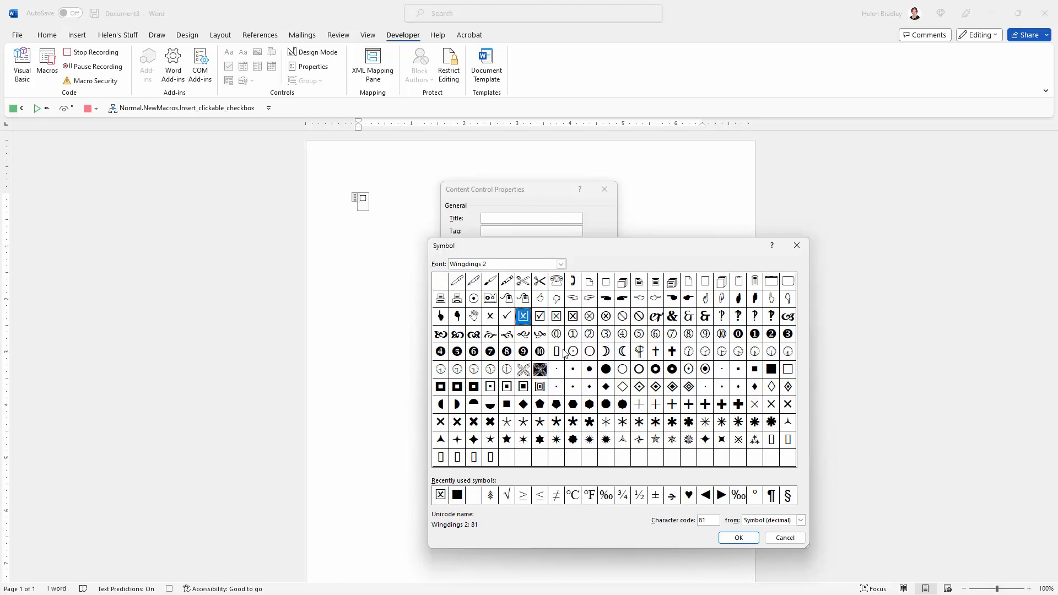
{"action": "left_click", "coordinate": [738, 539]}
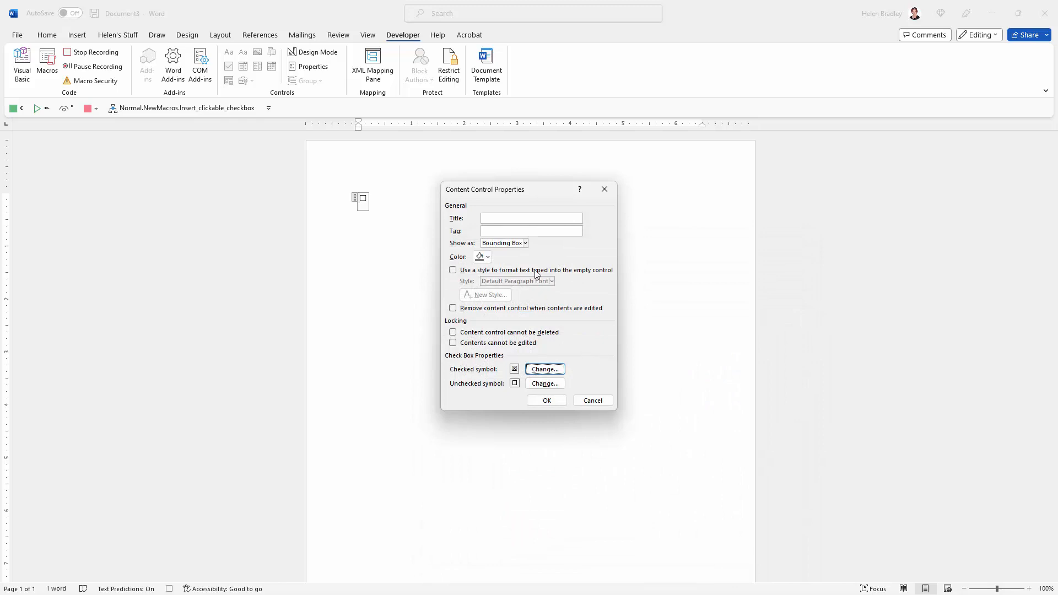
Set the check box content control to show as None and apply its properties
{"action": "left_click", "coordinate": [526, 243]}
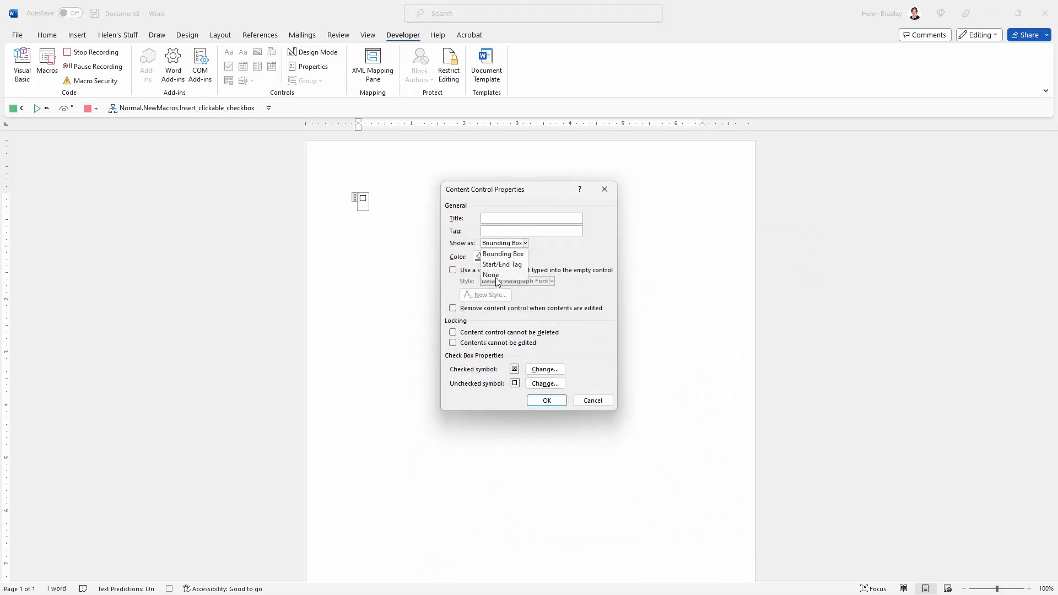
{"action": "left_click", "coordinate": [494, 275]}
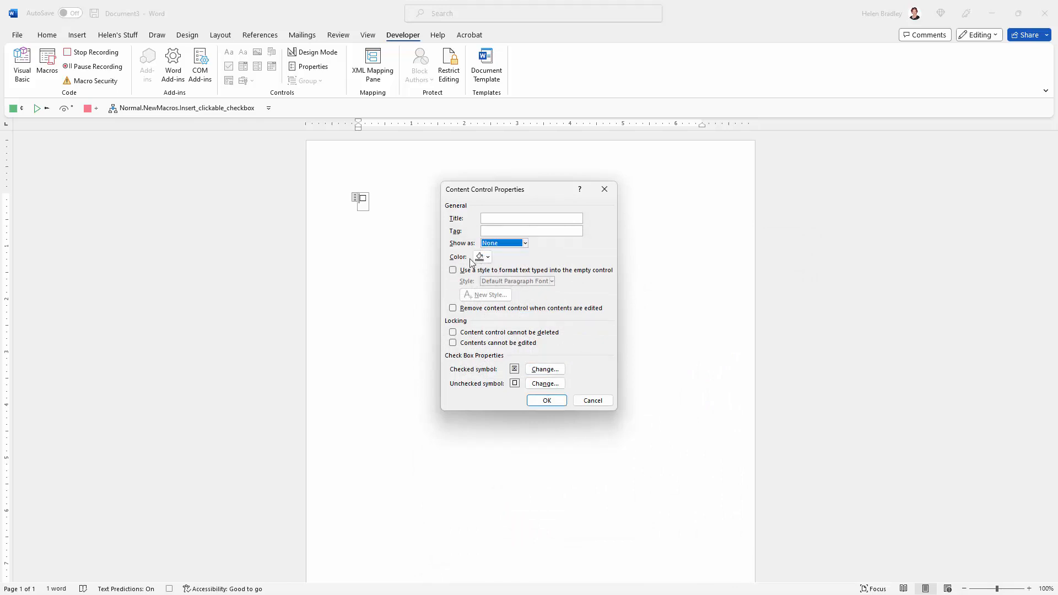
{"action": "left_click", "coordinate": [547, 401]}
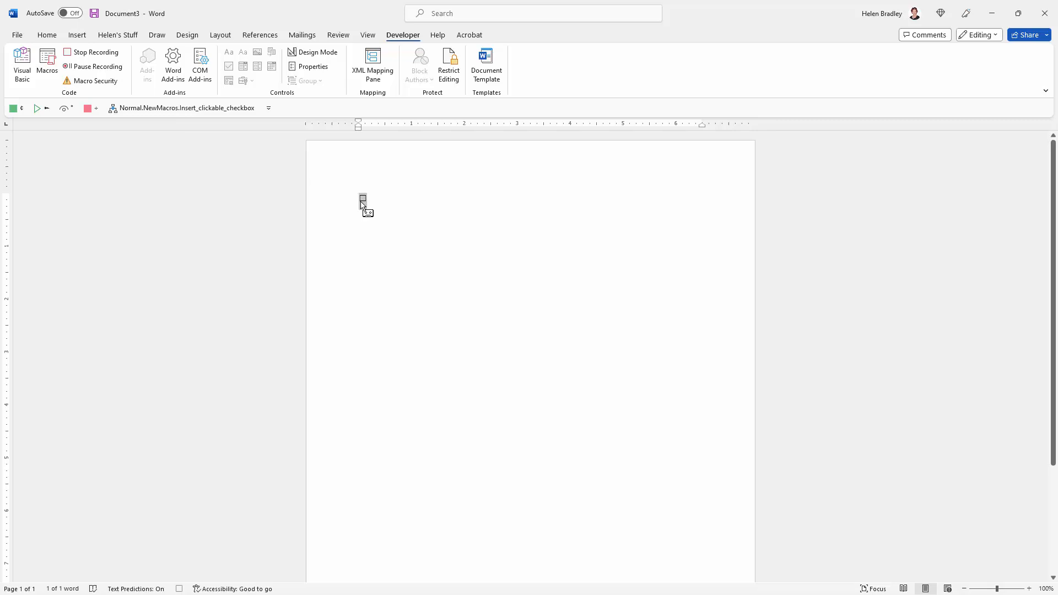
Set the font size of the selected check box to 14
{"action": "left_click", "coordinate": [47, 36]}
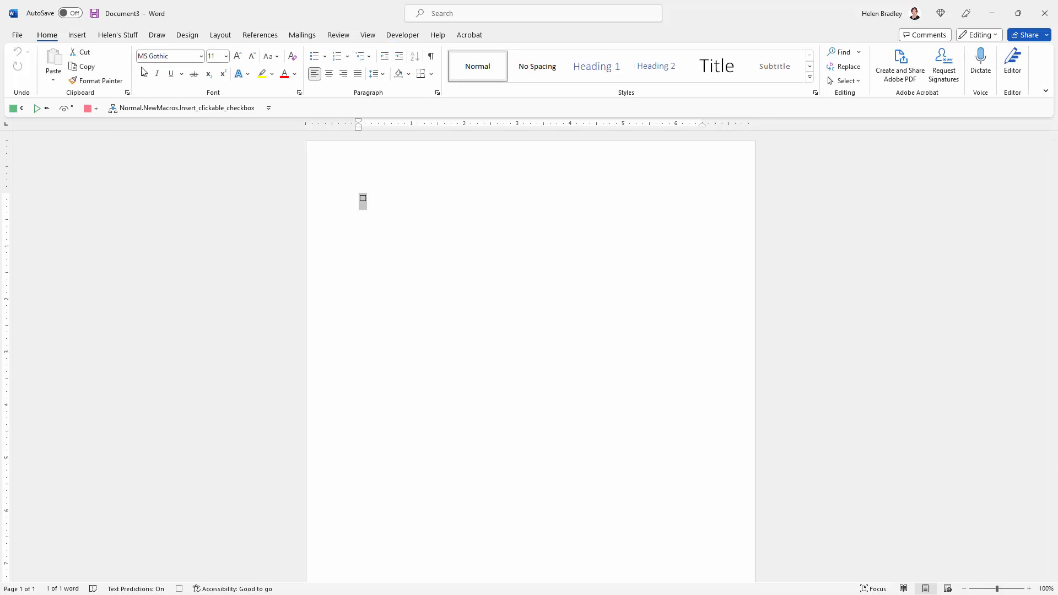
{"action": "left_click", "coordinate": [226, 56]}
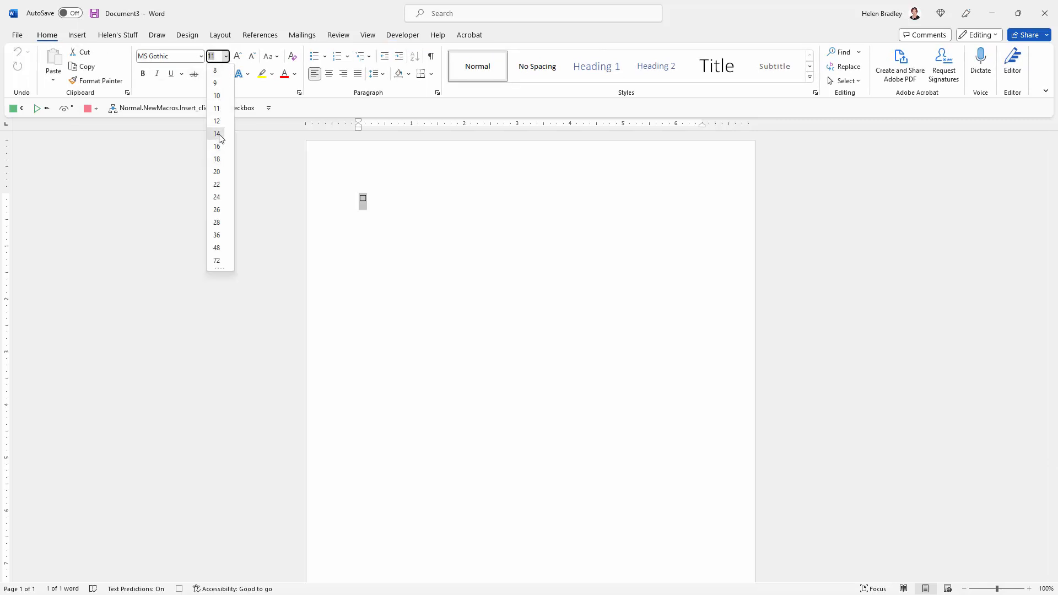
{"action": "left_click", "coordinate": [216, 134]}
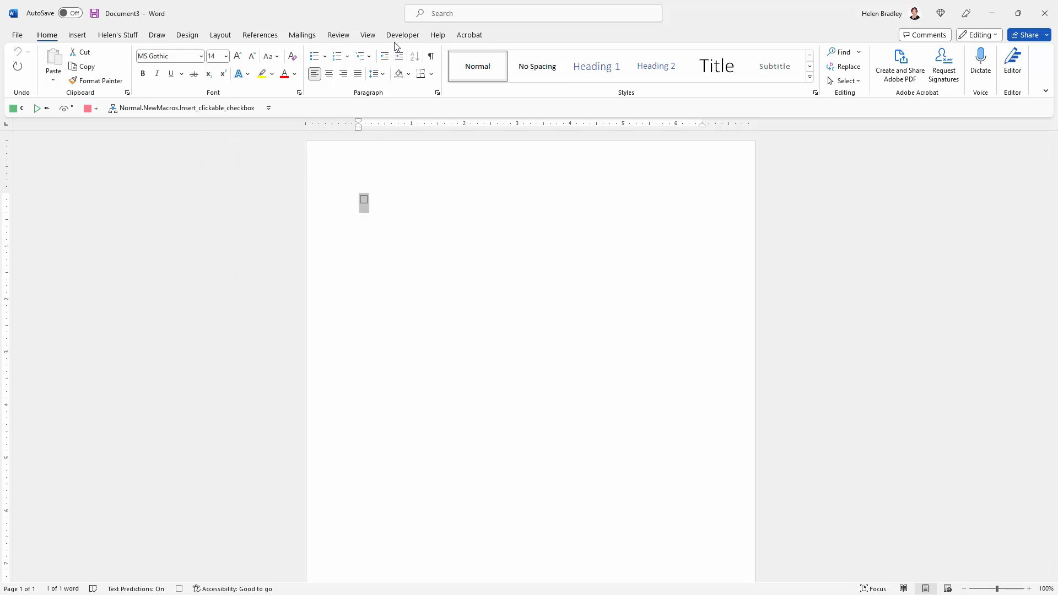
Stop recording the Insert_clickable_checkbox macro
{"action": "left_click", "coordinate": [368, 35]}
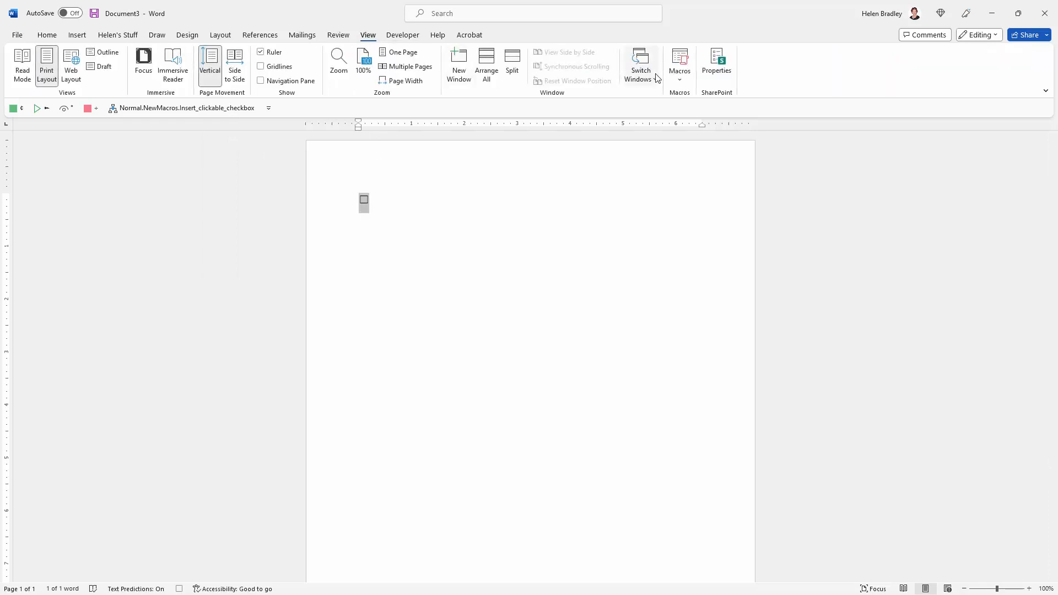
{"action": "left_click", "coordinate": [681, 84]}
{"action": "left_click", "coordinate": [691, 112]}
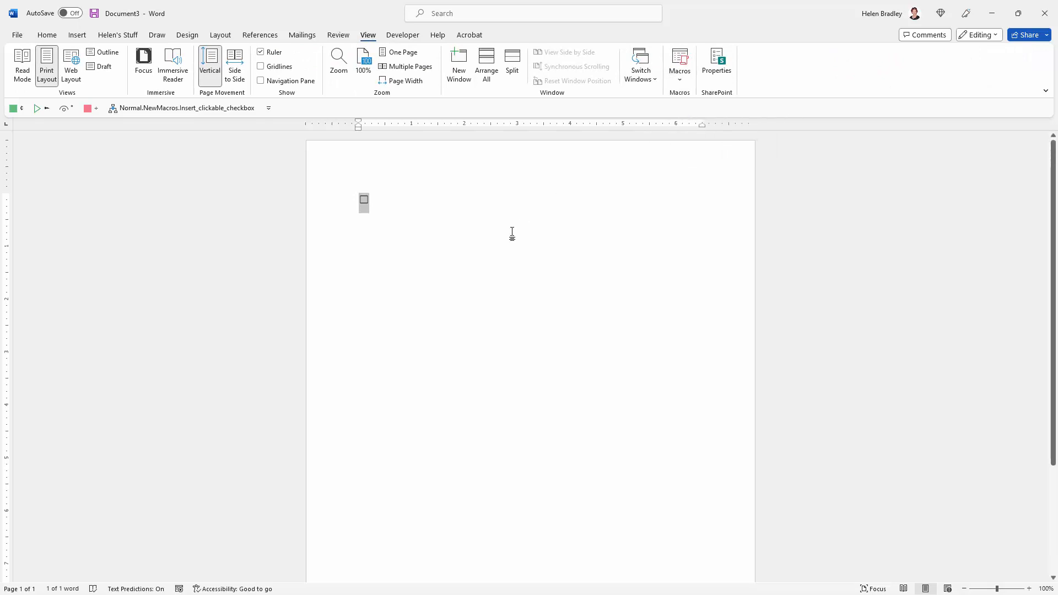
Delete the check box created during recording from the document
{"action": "left_click", "coordinate": [362, 229]}
{"action": "left_click", "coordinate": [340, 205]}
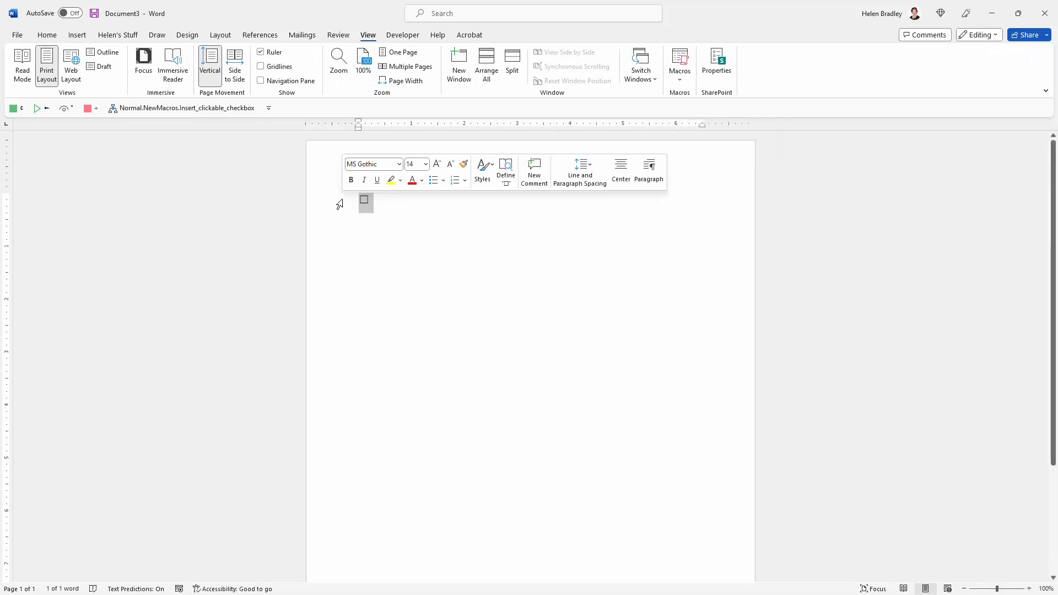
{"action": "key", "text": "Delete"}
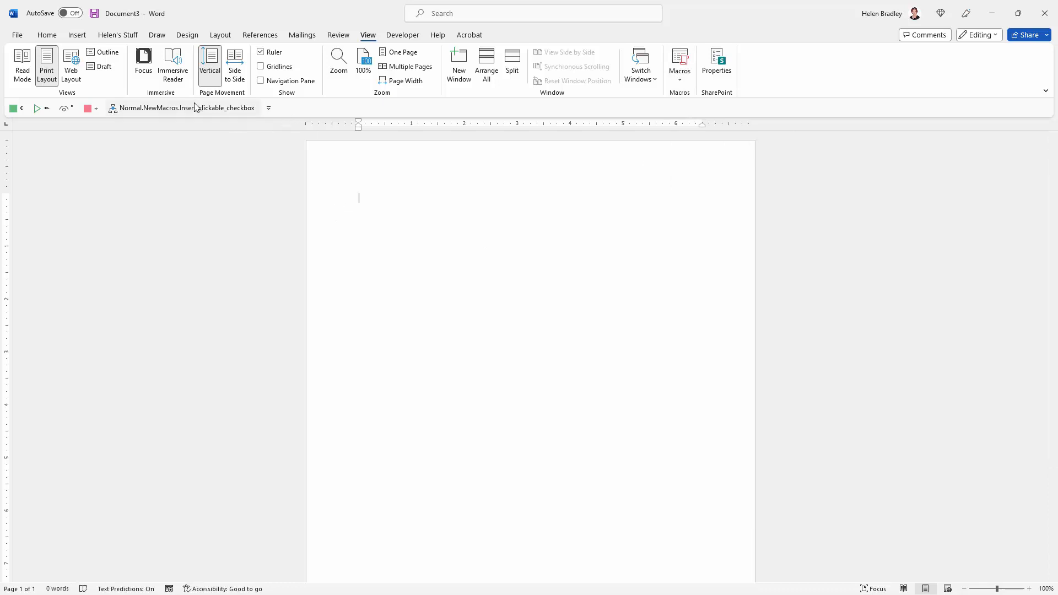
Run the Insert_clickable_checkbox macro and check whether the inserted check box displays a bounding frame when selected
{"action": "left_click", "coordinate": [196, 109]}
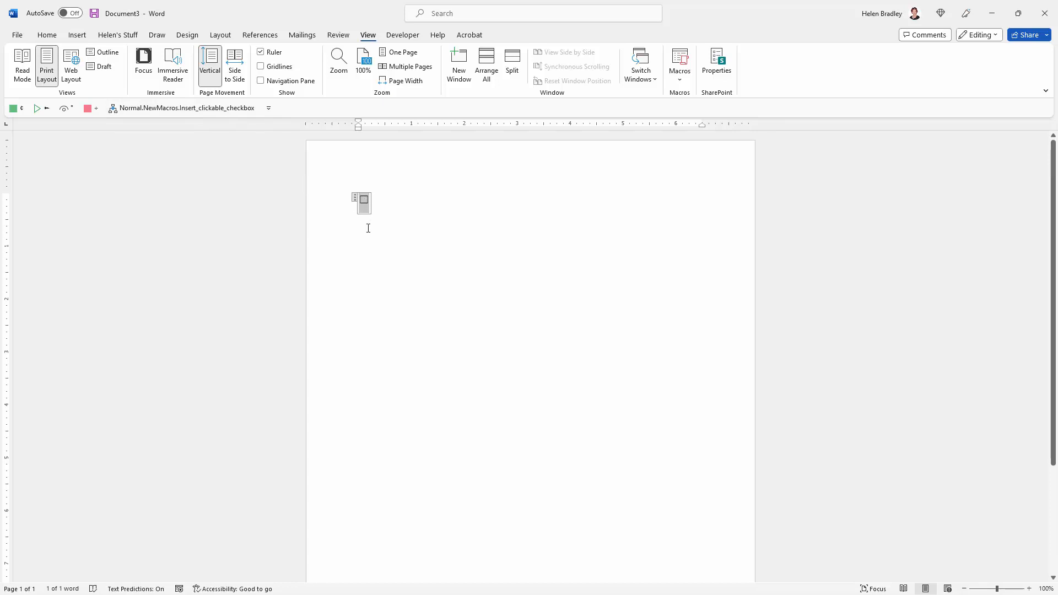
{"action": "left_click", "coordinate": [362, 200]}
{"action": "left_click", "coordinate": [328, 211]}
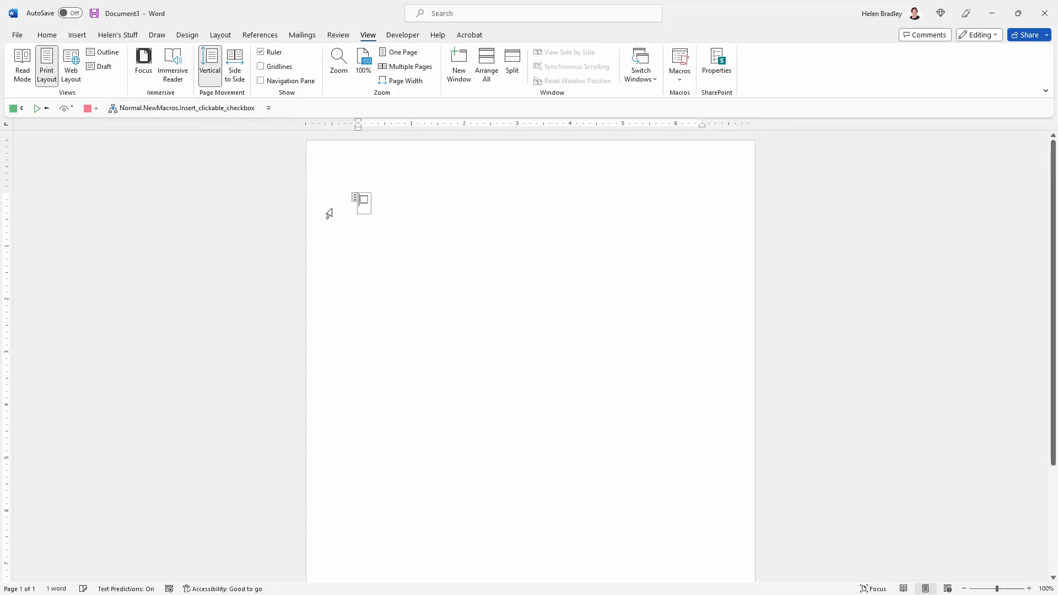
{"action": "left_click", "coordinate": [378, 206]}
{"action": "left_click", "coordinate": [366, 210]}
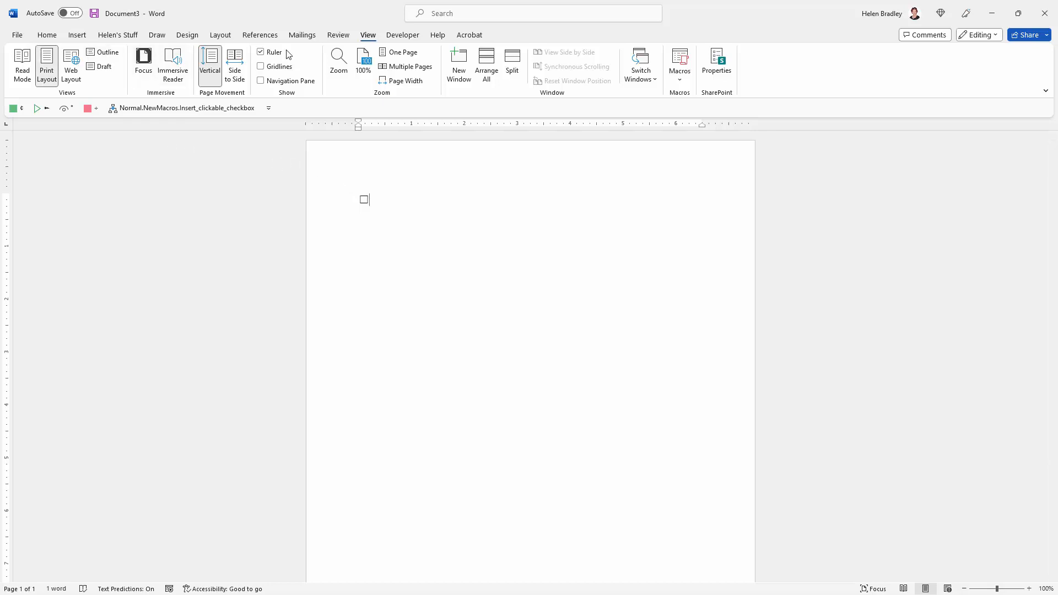
Open the Insert_clickable_checkbox macro code in the Visual Basic editor and shorten the code window
{"action": "left_click", "coordinate": [402, 34]}
{"action": "left_click", "coordinate": [20, 65]}
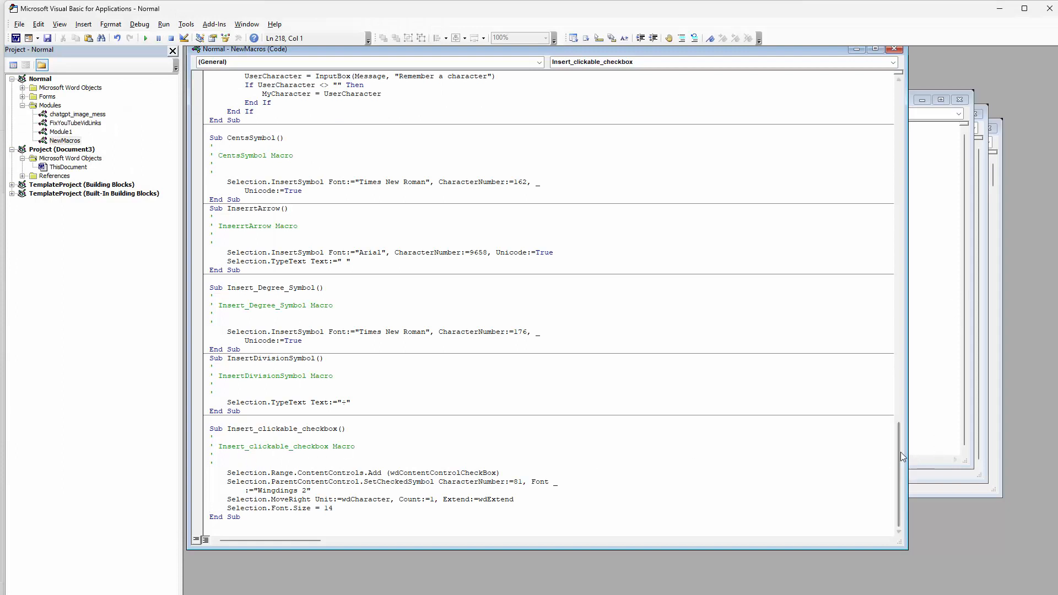
{"action": "left_click_drag", "start_coordinate": [728, 548], "coordinate": [728, 254]}
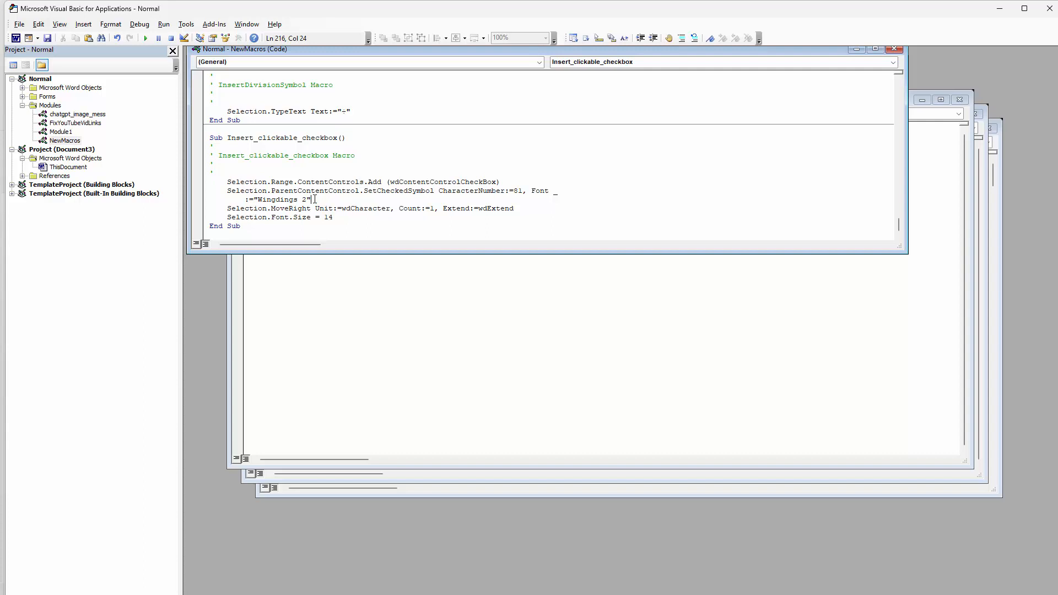
Add the indented line Selection.ParentContentControl.Appearance = wdContentControlHidden below the SetCheckedSymbol statement, then save the macro and close the editor
{"action": "key", "text": "Return"}
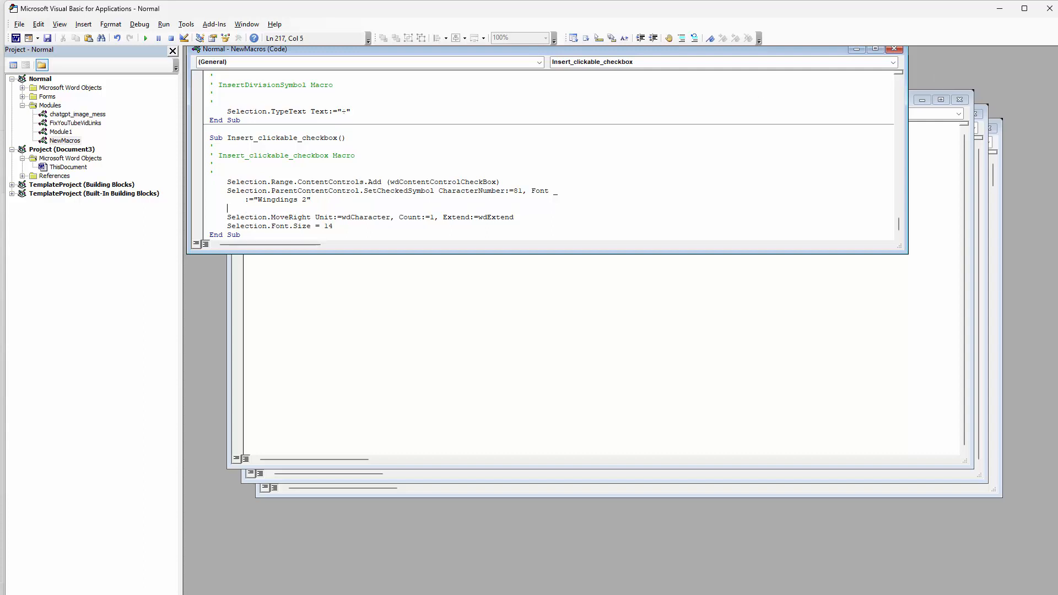
{"action": "key", "text": "alt+Tab"}
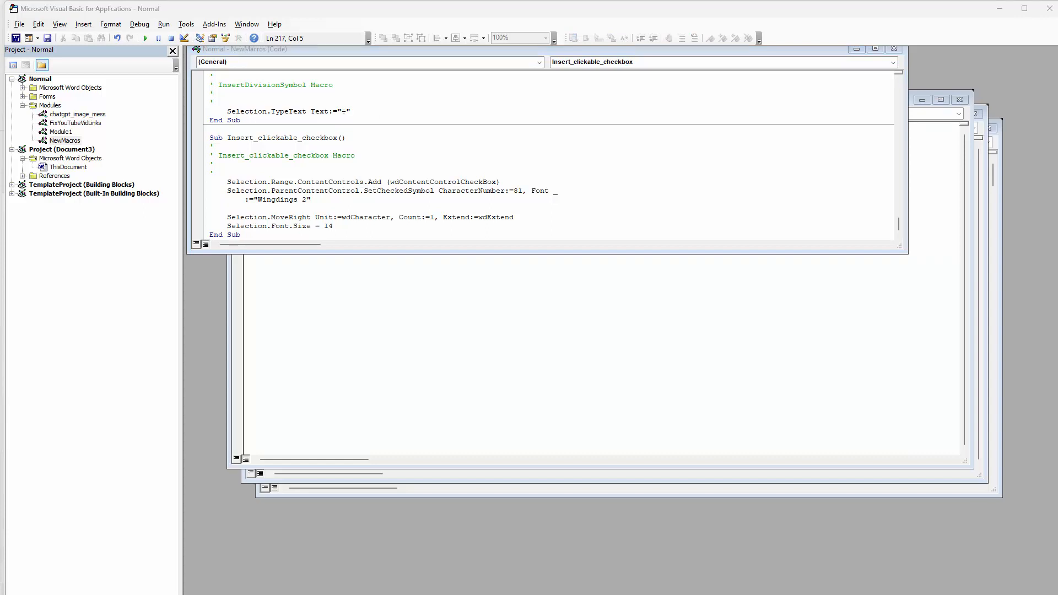
{"action": "left_click", "coordinate": [227, 207]}
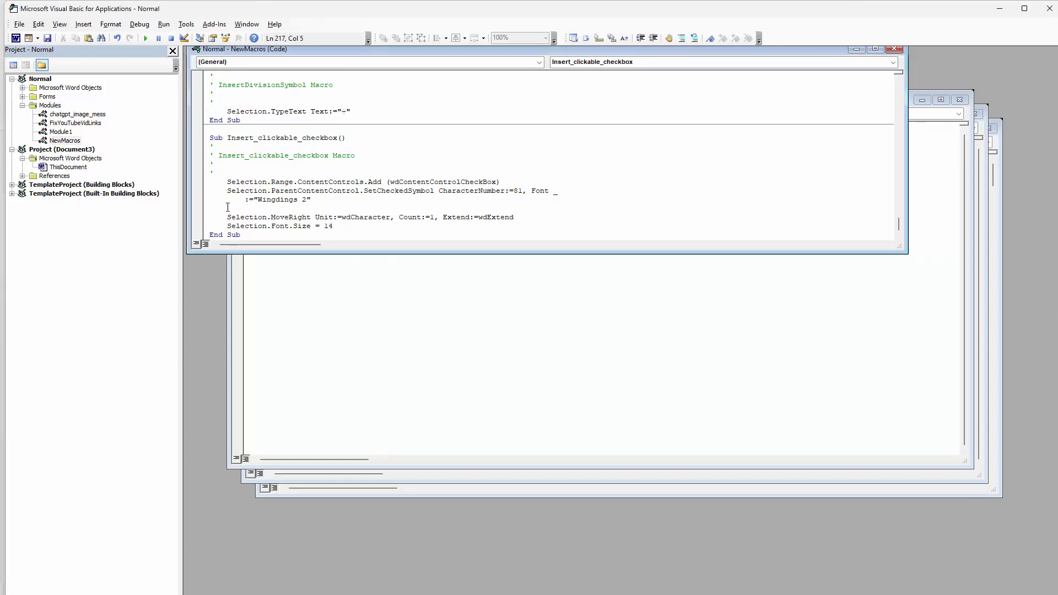
{"action": "type", "text": "Selection.ParentContentControl.Appearance = wdContentControlHidden"}
{"action": "double_click", "coordinate": [228, 207]}
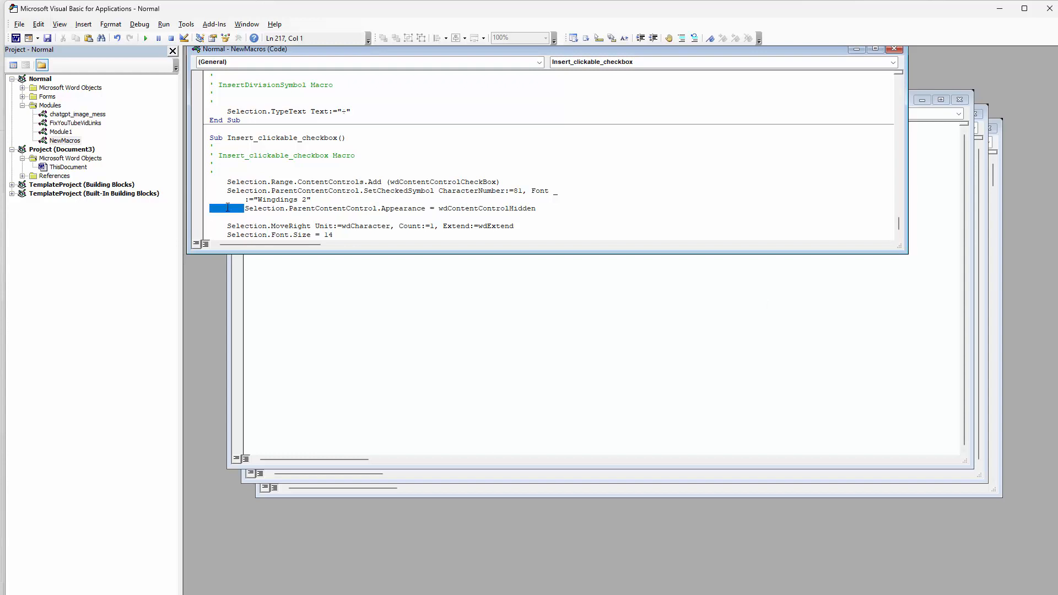
{"action": "key", "text": "BackSpace"}
{"action": "key", "text": "Tab"}
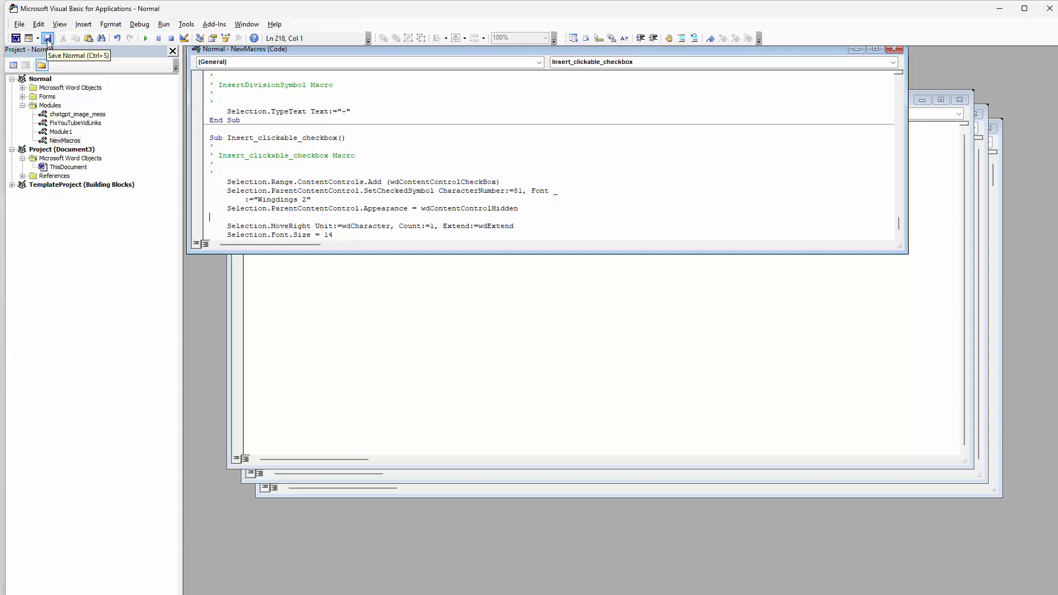
{"action": "left_click", "coordinate": [1050, 11]}
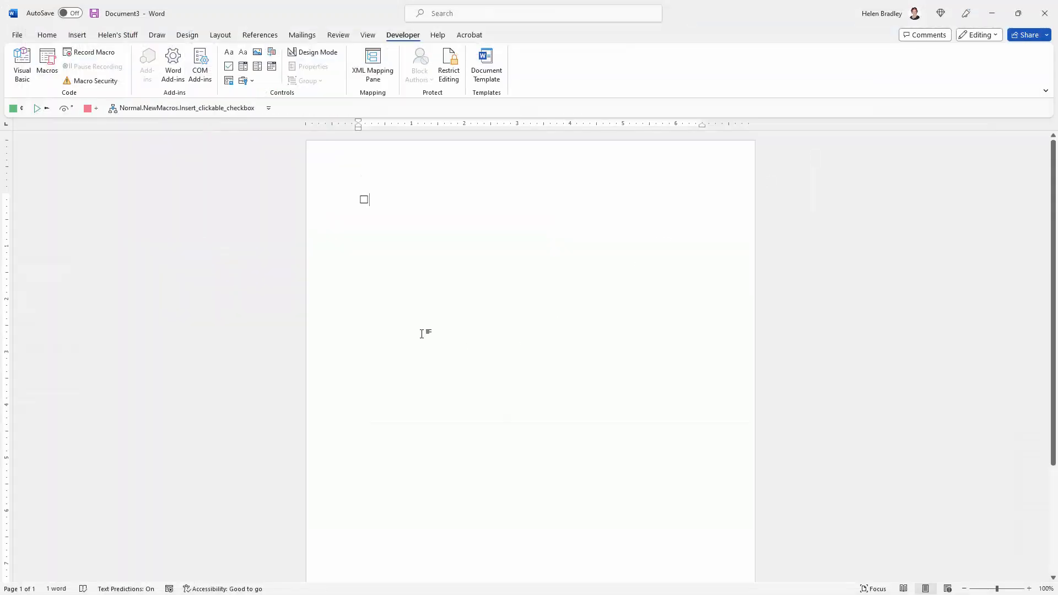
Run the revised macro a line below the existing check box and toggle the new check box to test it
{"action": "left_click", "coordinate": [408, 233]}
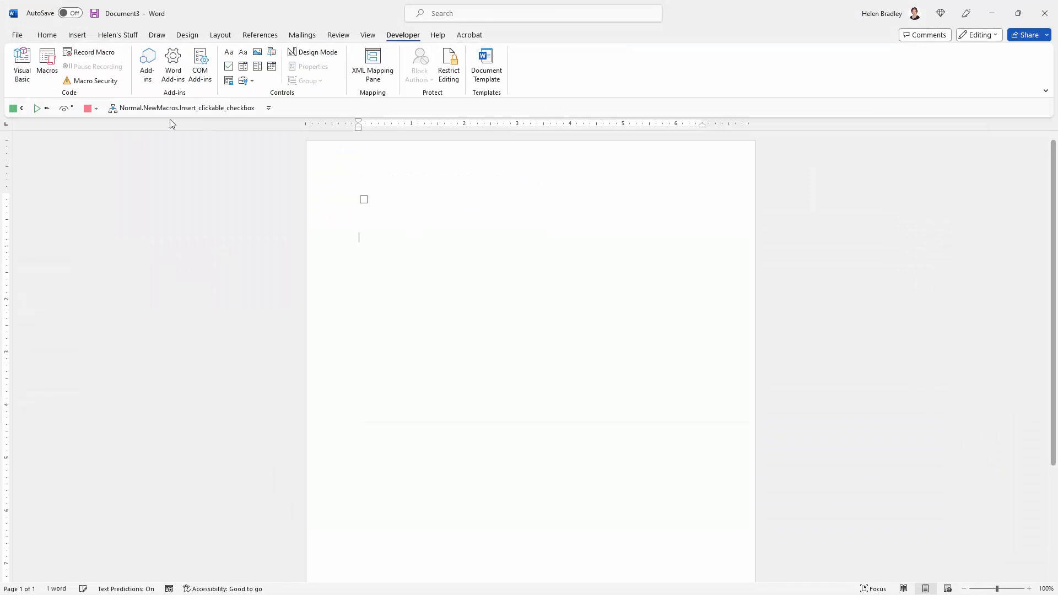
{"action": "left_click", "coordinate": [179, 108]}
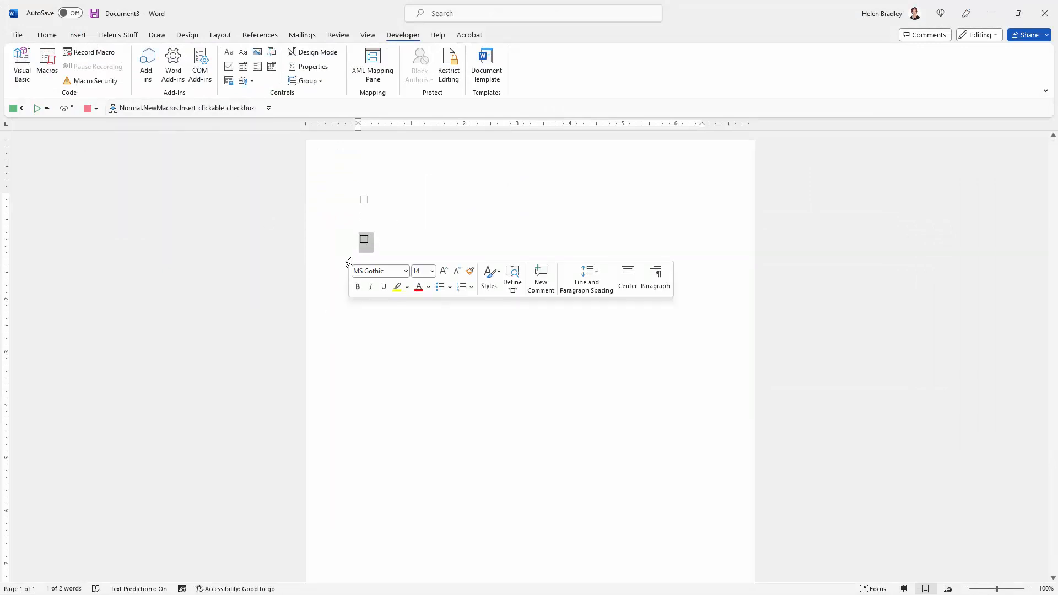
{"action": "left_click", "coordinate": [363, 240]}
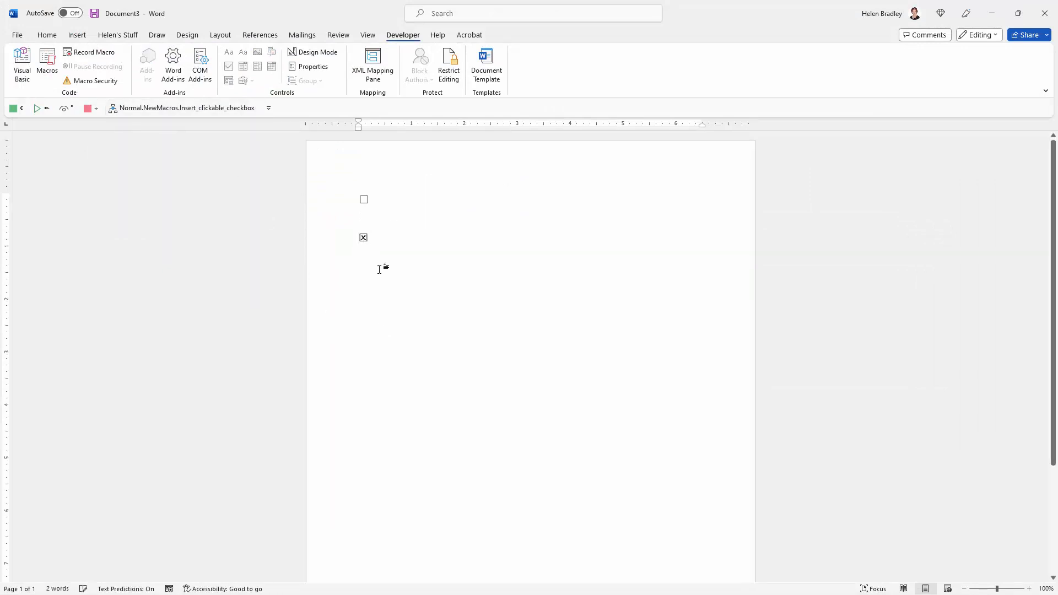
{"action": "left_click", "coordinate": [363, 235]}
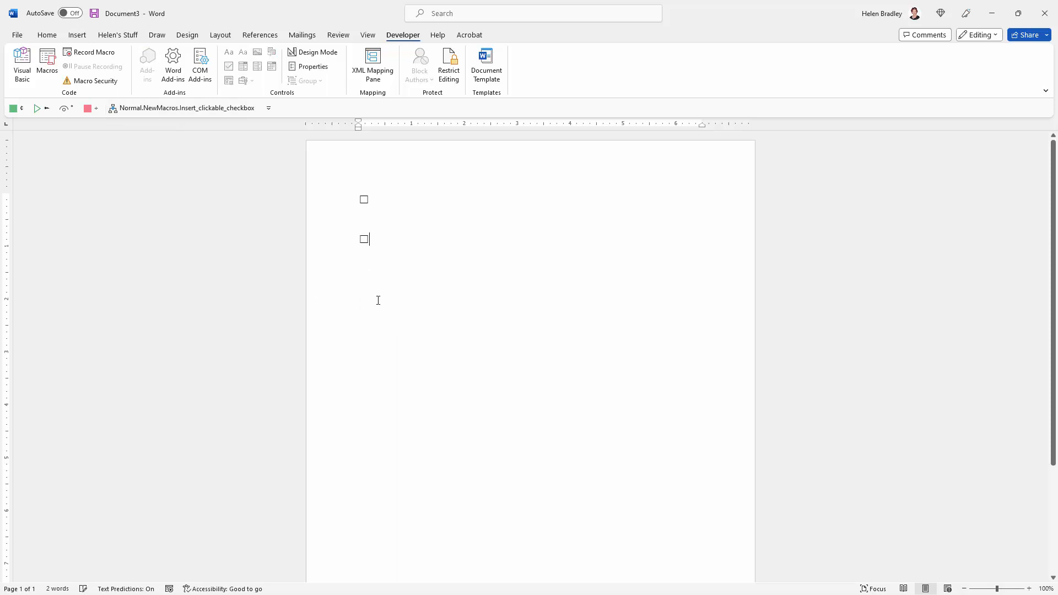
{"action": "left_click", "coordinate": [364, 240]}
{"action": "left_click", "coordinate": [364, 242]}
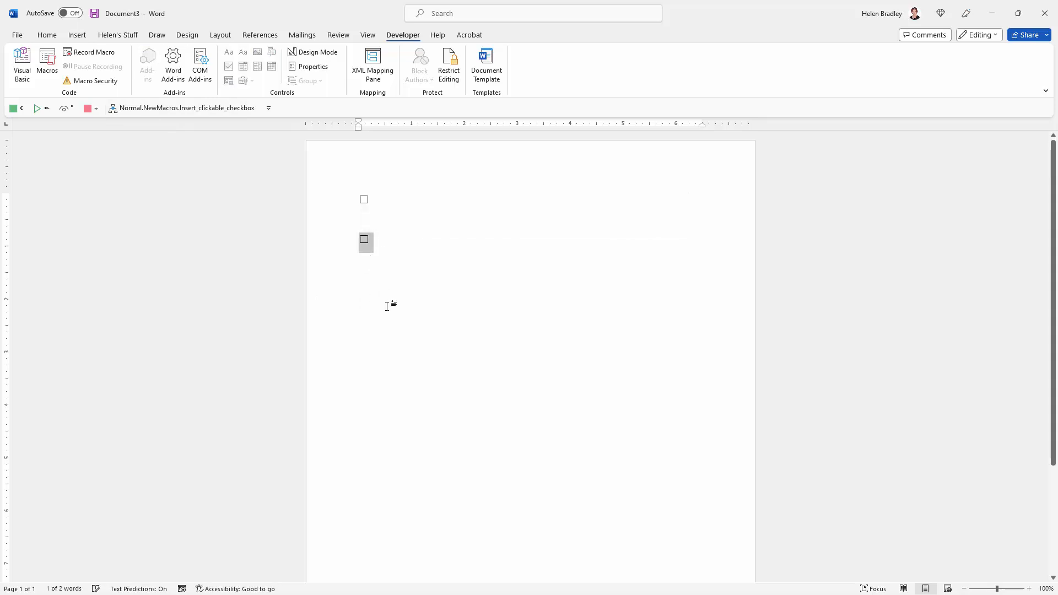
Tick the first check box to compare its bounding frame with the one inserted by the revised macro
{"action": "left_click", "coordinate": [387, 306]}
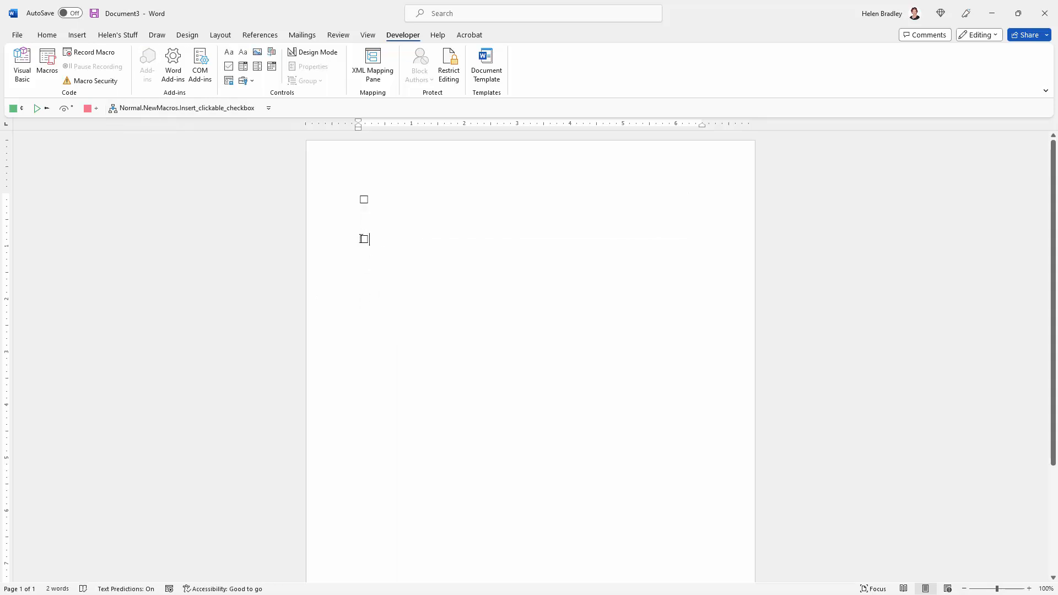
{"action": "left_click", "coordinate": [363, 199]}
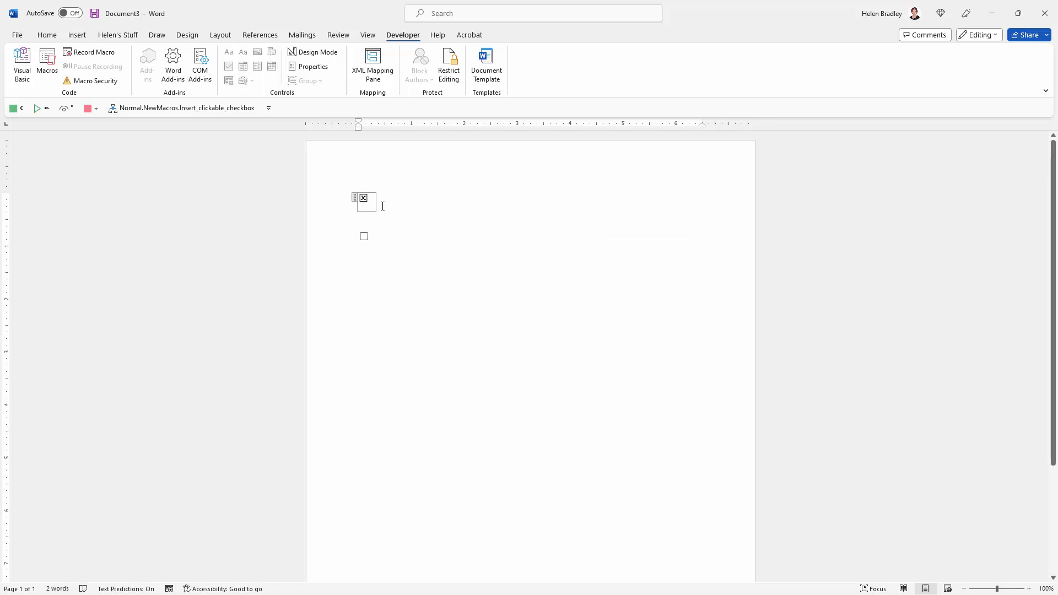
{"action": "left_click_drag", "start_coordinate": [384, 266], "coordinate": [349, 185]}
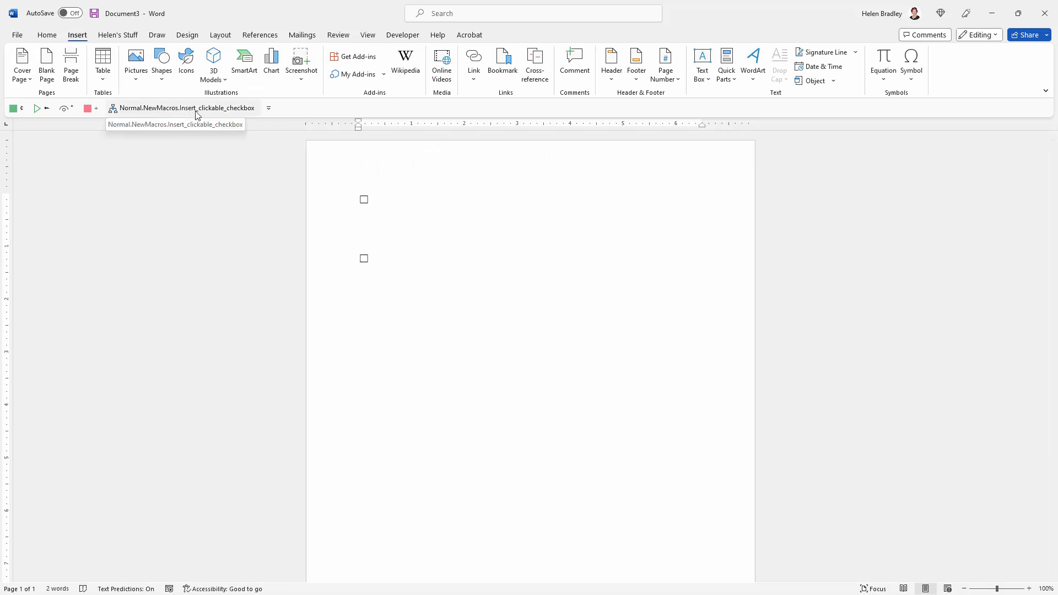
Choose the red X symbol for the Insert_clickable_checkbox button on the Quick Access Toolbar
{"action": "left_click", "coordinate": [269, 112]}
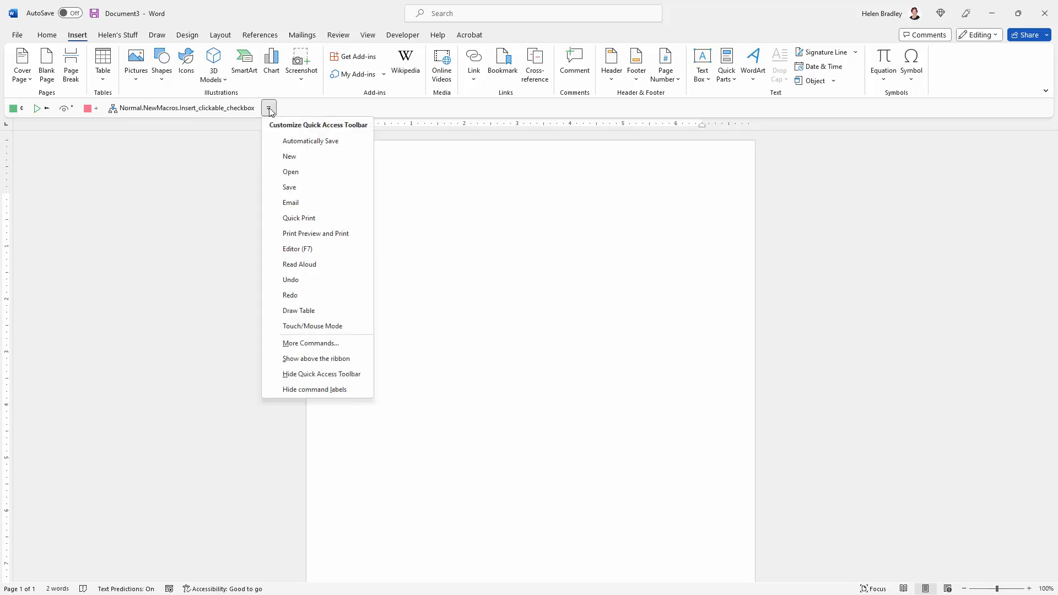
{"action": "left_click", "coordinate": [336, 342]}
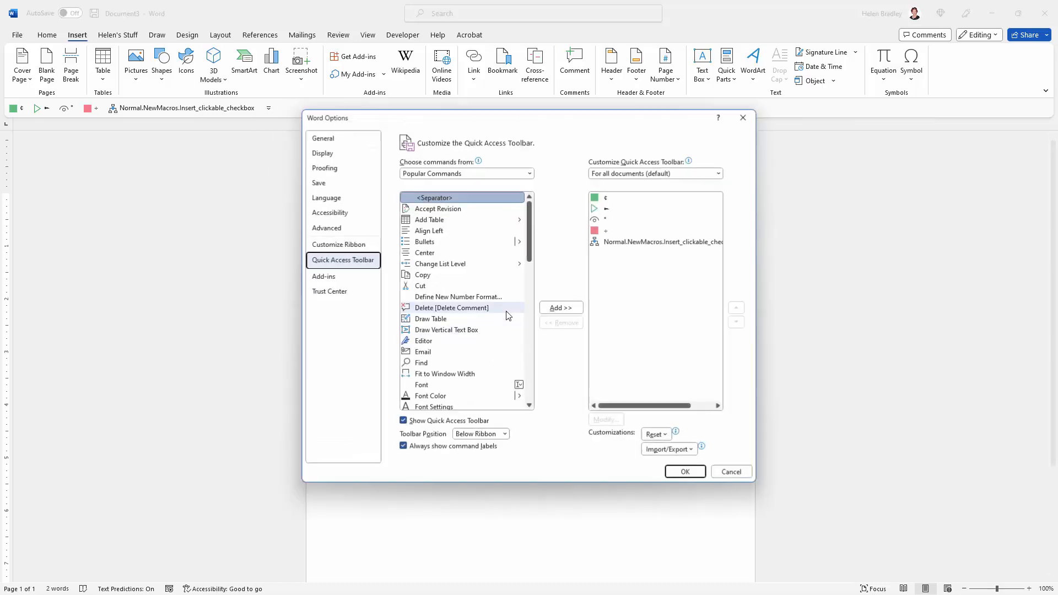
{"action": "left_click", "coordinate": [655, 243]}
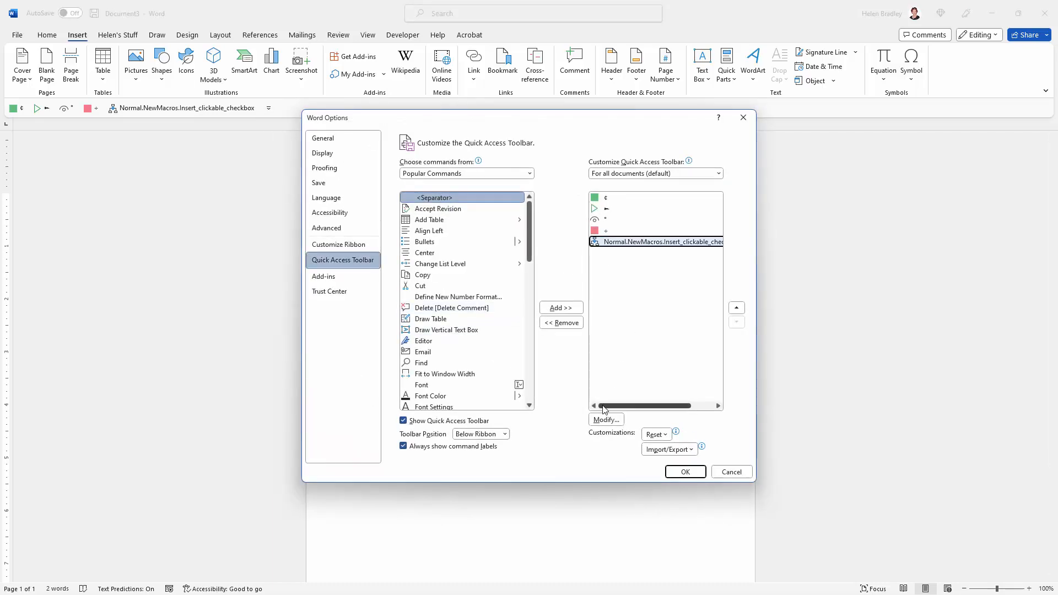
{"action": "left_click", "coordinate": [606, 420]}
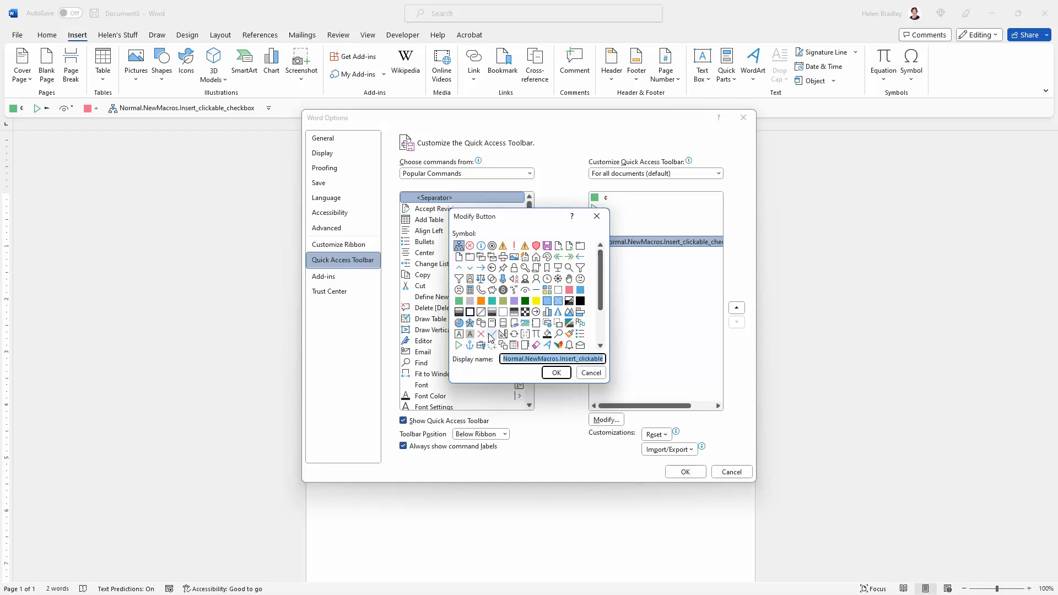
{"action": "left_click", "coordinate": [481, 334]}
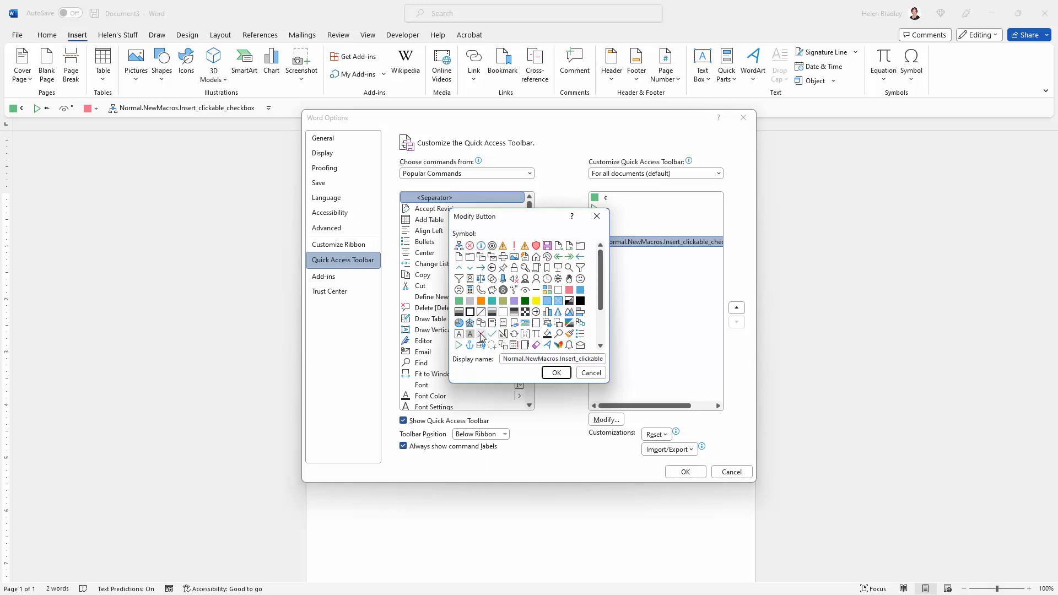
Set the macro button's display name to X and apply the Quick Access Toolbar changes
{"action": "double_click", "coordinate": [529, 362]}
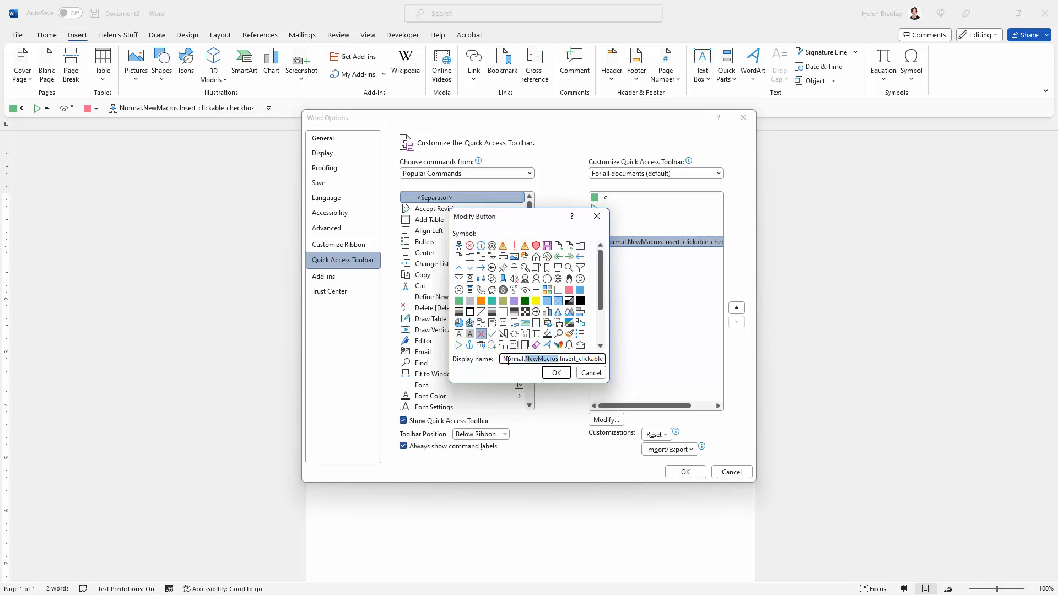
{"action": "left_click_drag", "start_coordinate": [504, 361], "coordinate": [620, 361]}
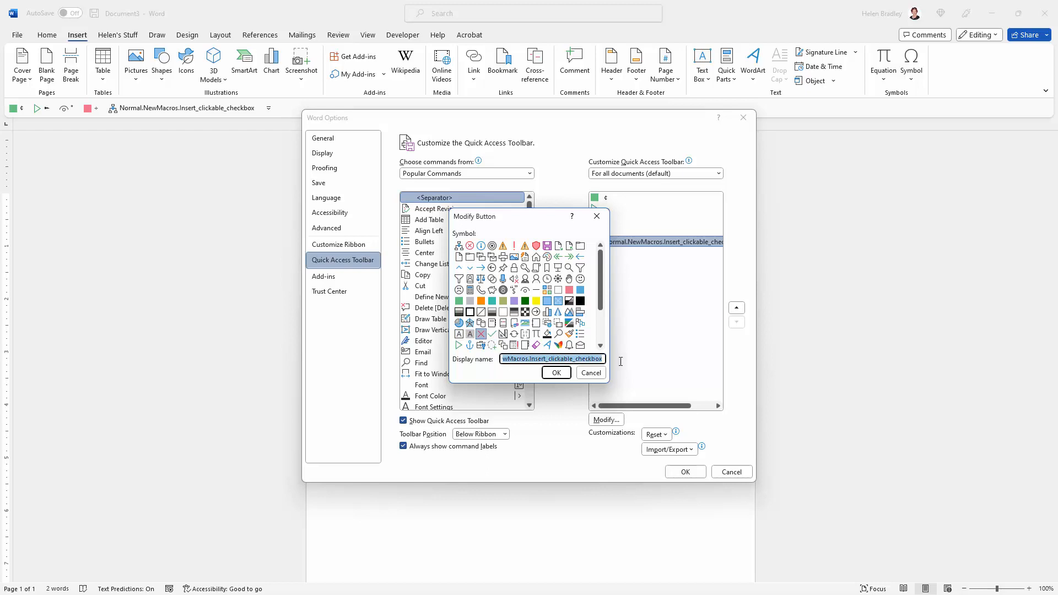
{"action": "key", "text": "BackSpace"}
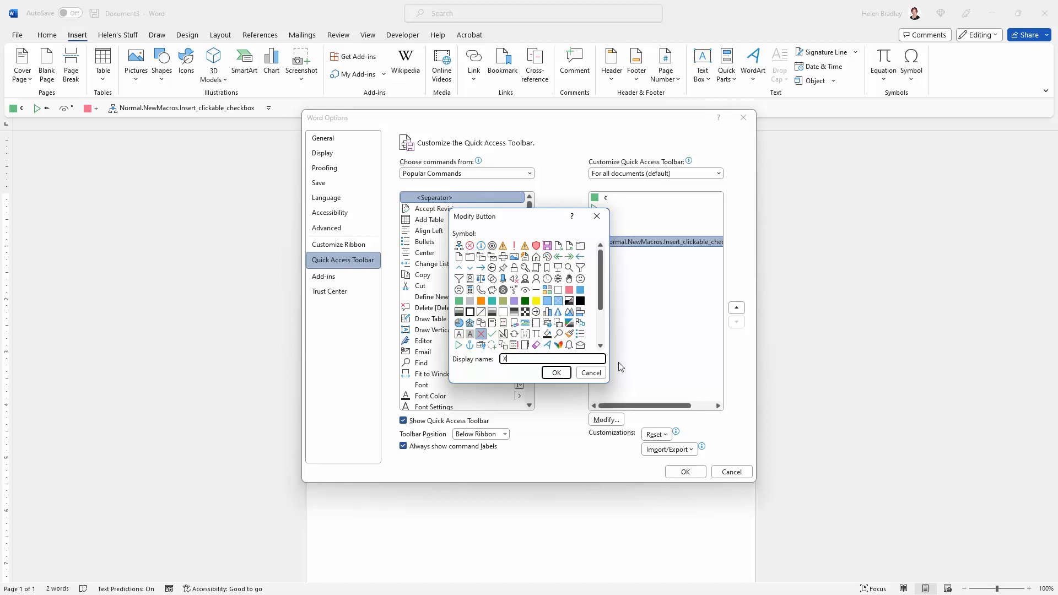
{"action": "left_click", "coordinate": [553, 373]}
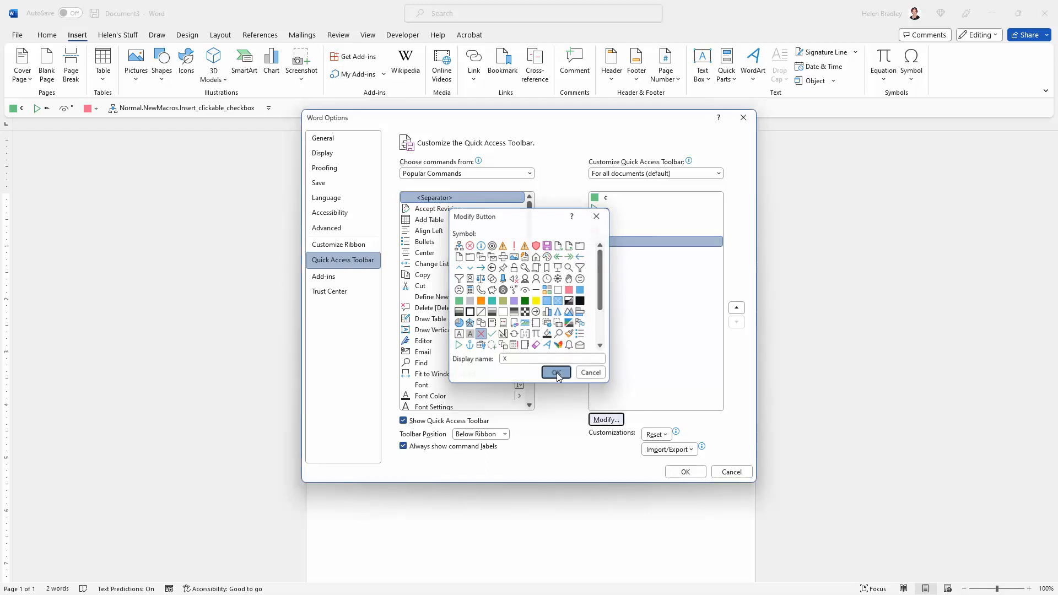
{"action": "left_click", "coordinate": [685, 472]}
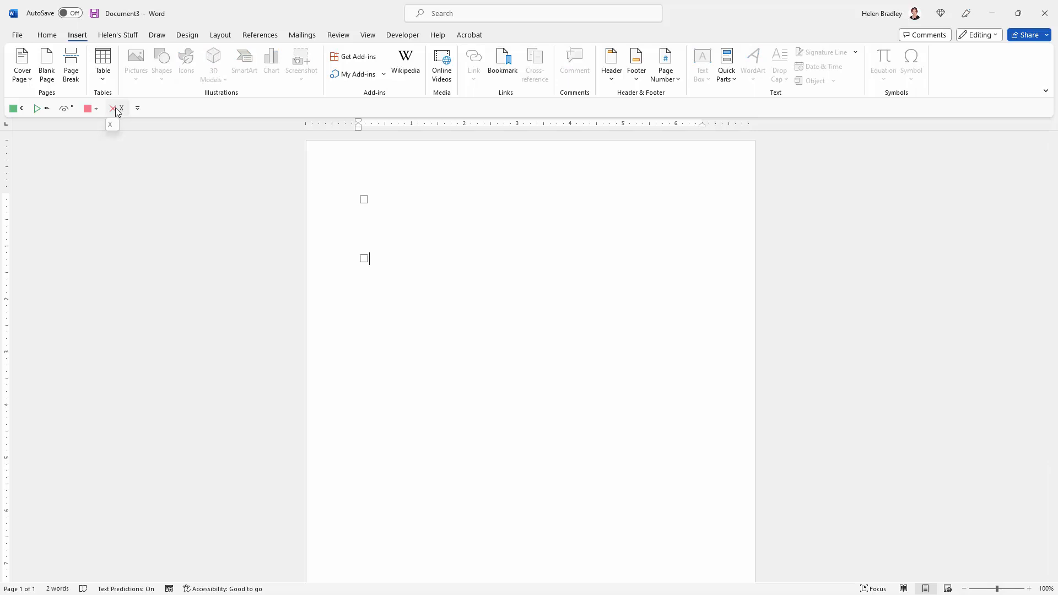
Insert another check box on a new line below the second one using the X macro button
{"action": "key", "text": "Return"}
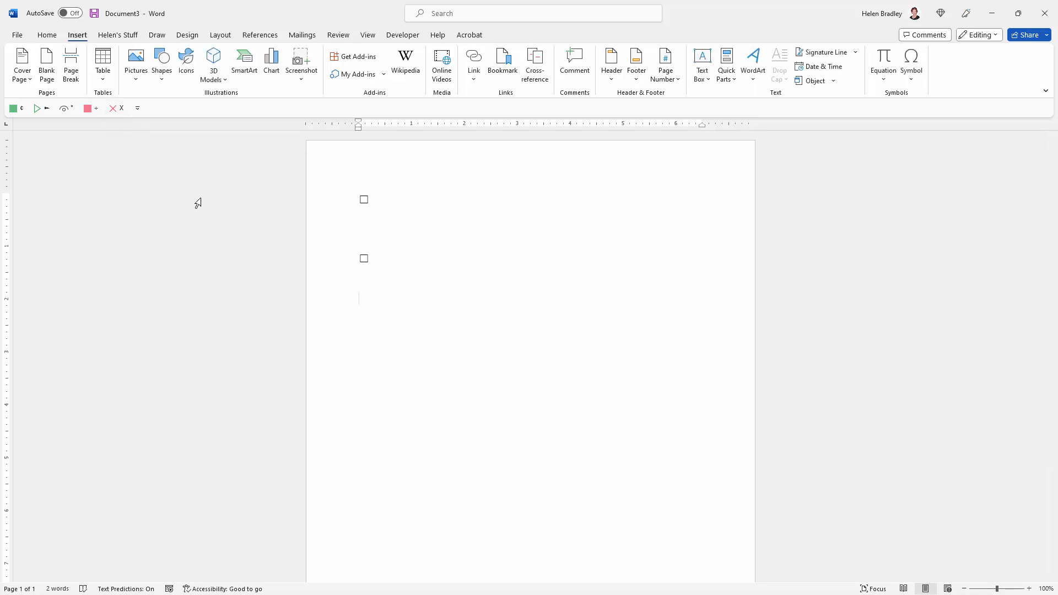
{"action": "left_click", "coordinate": [115, 108]}
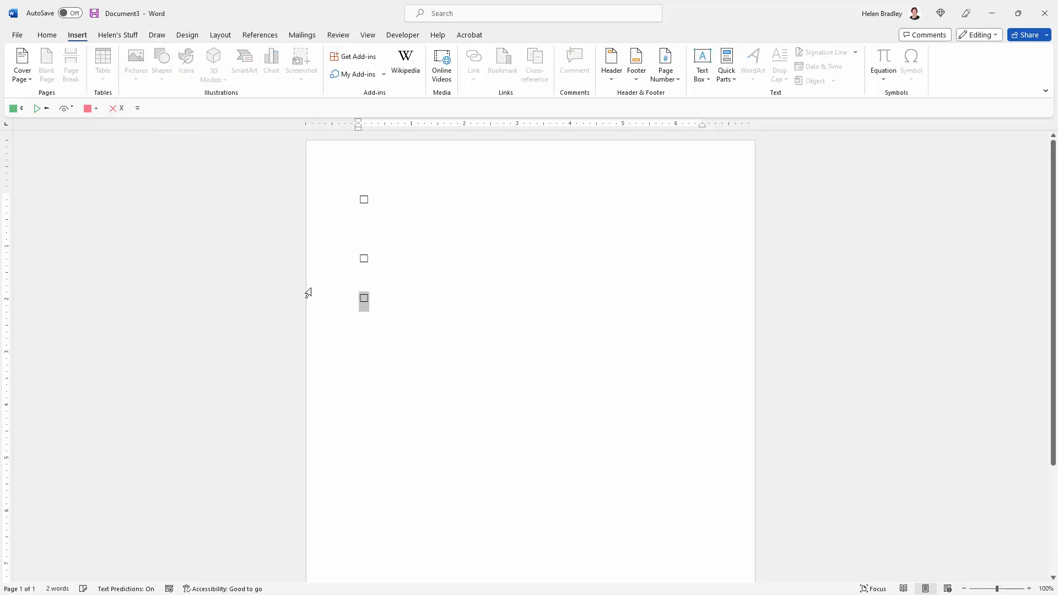